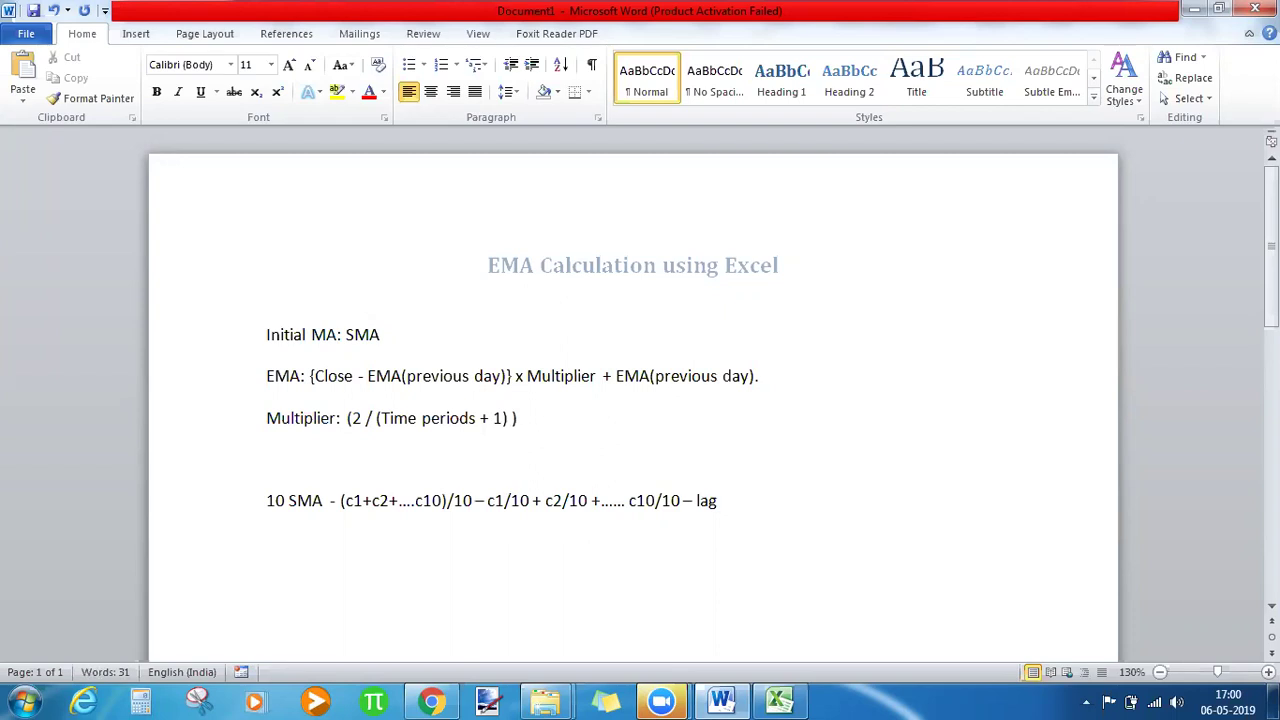
Delete the '10 SMA' line from the Word notes so they end with the Multiplier formula.
triple_click(688, 496)
key(BackSpace)
key(BackSpace)
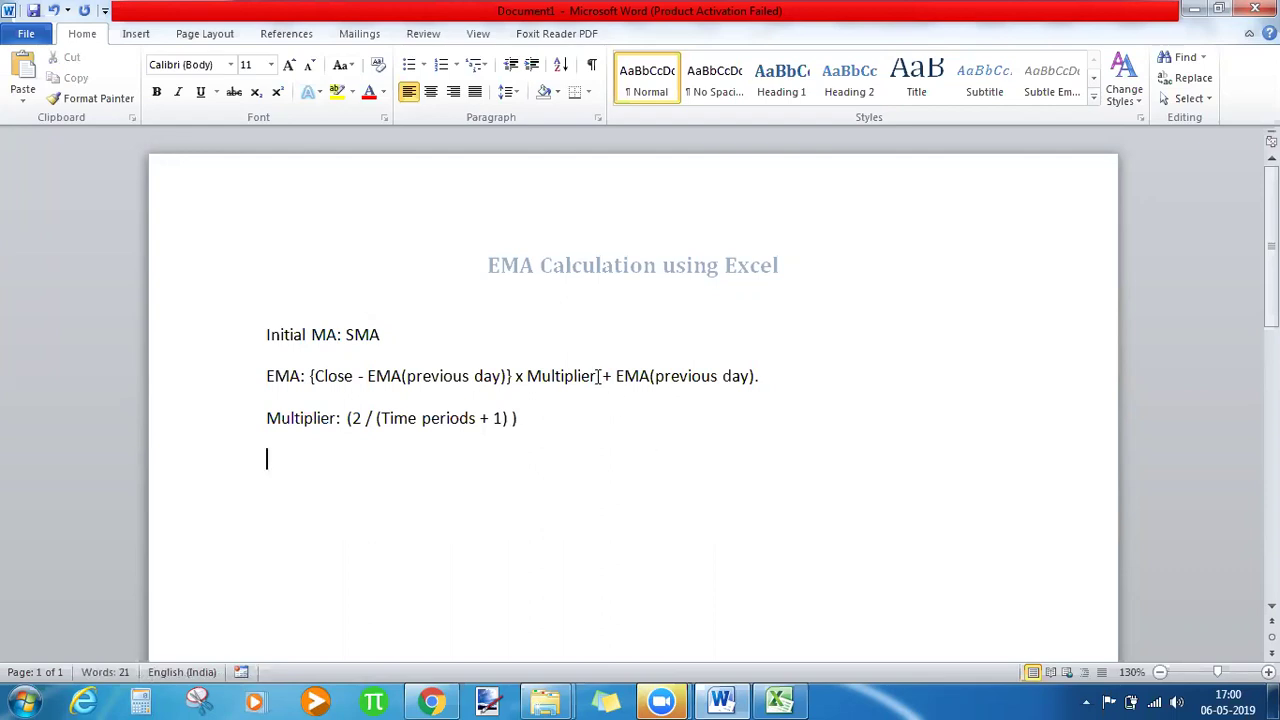
drag(598, 376, 527, 380)
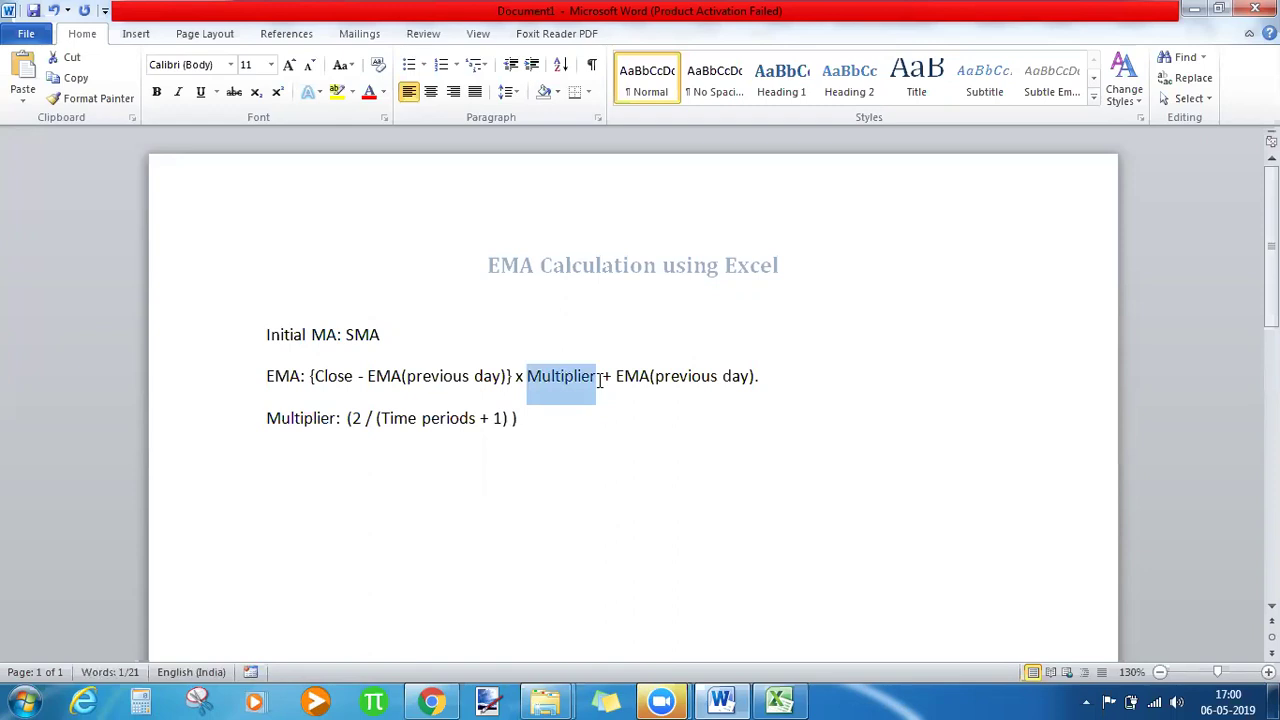
click(552, 414)
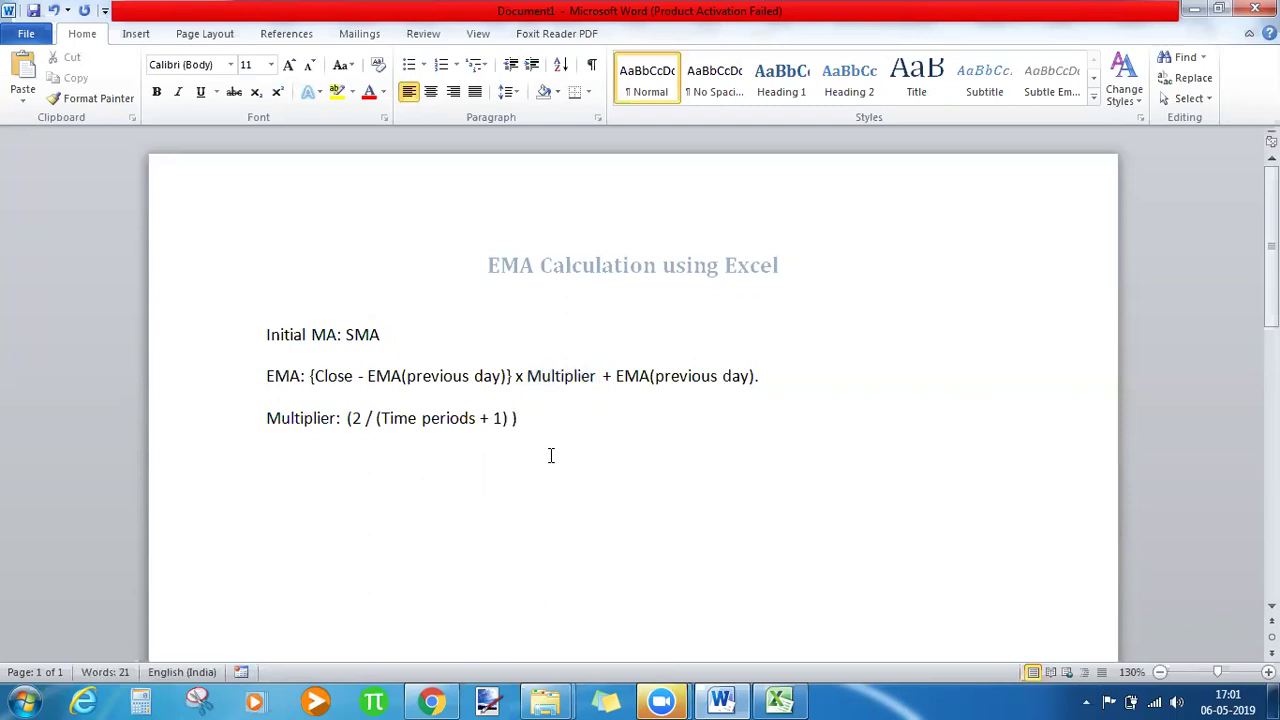
click(297, 377)
drag(297, 377, 266, 378)
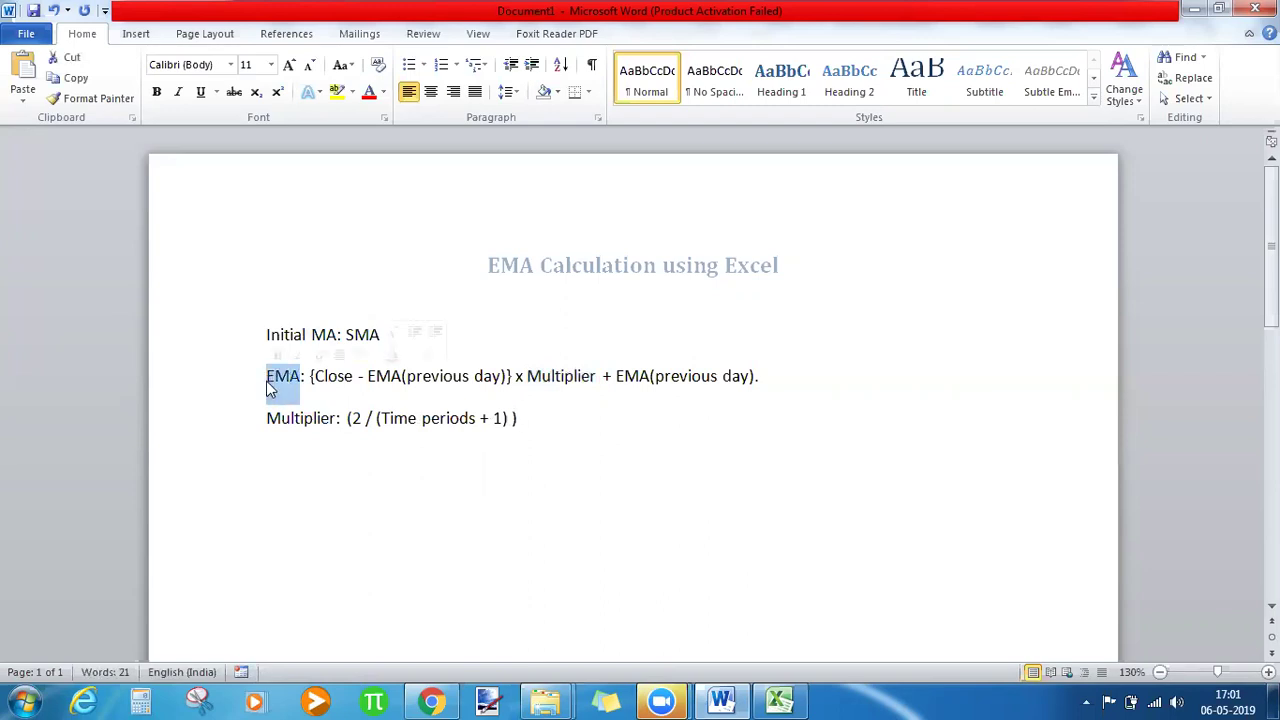
click(485, 341)
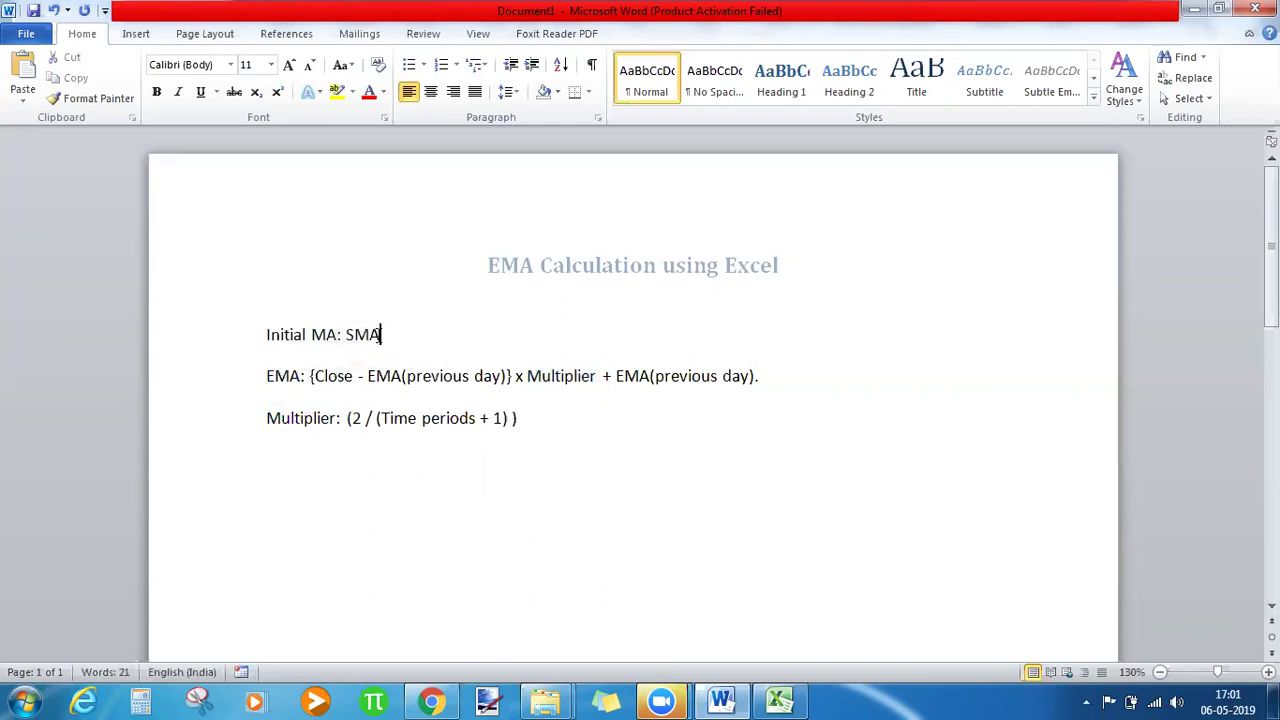
drag(380, 334, 346, 336)
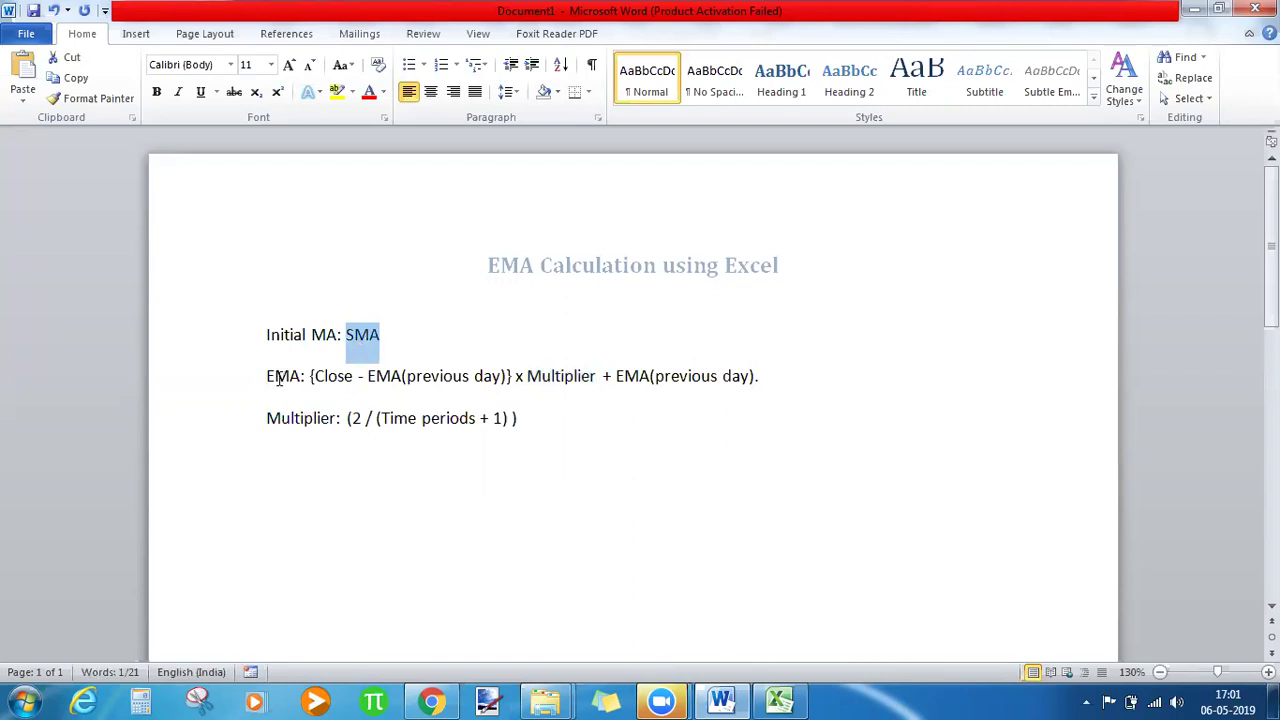
drag(367, 376, 511, 374)
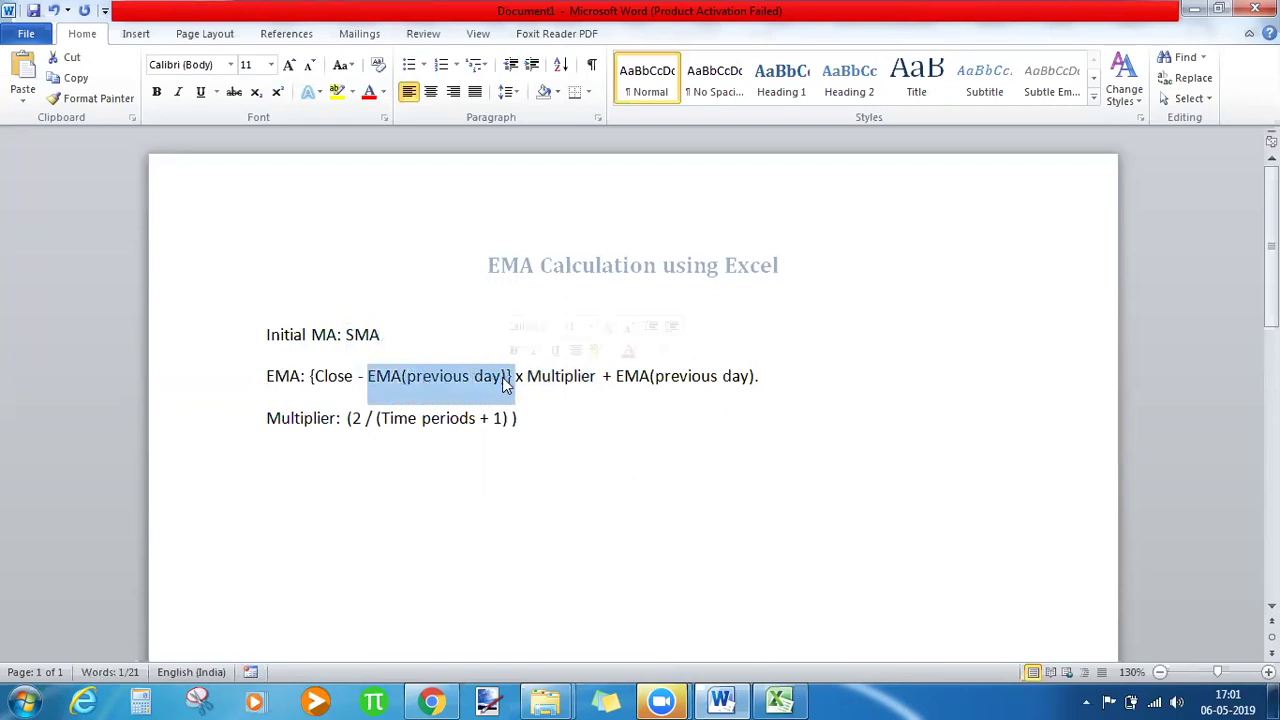
click(507, 377)
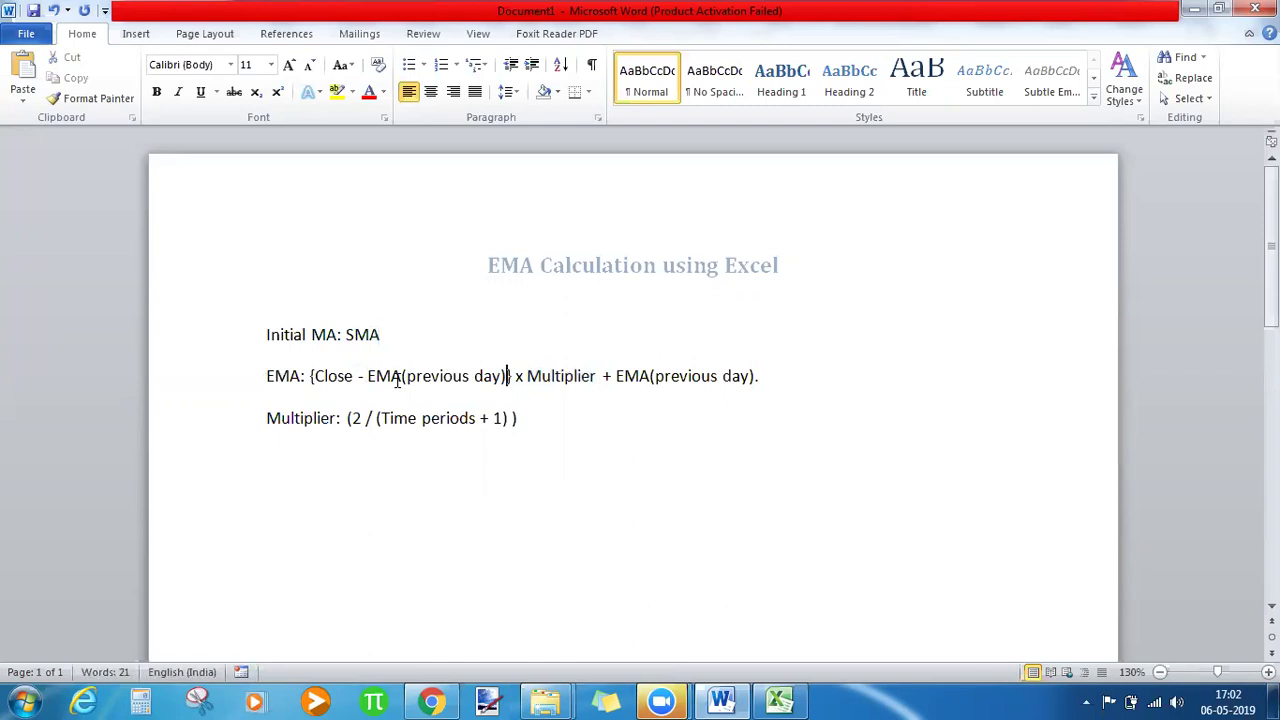
drag(367, 376, 510, 390)
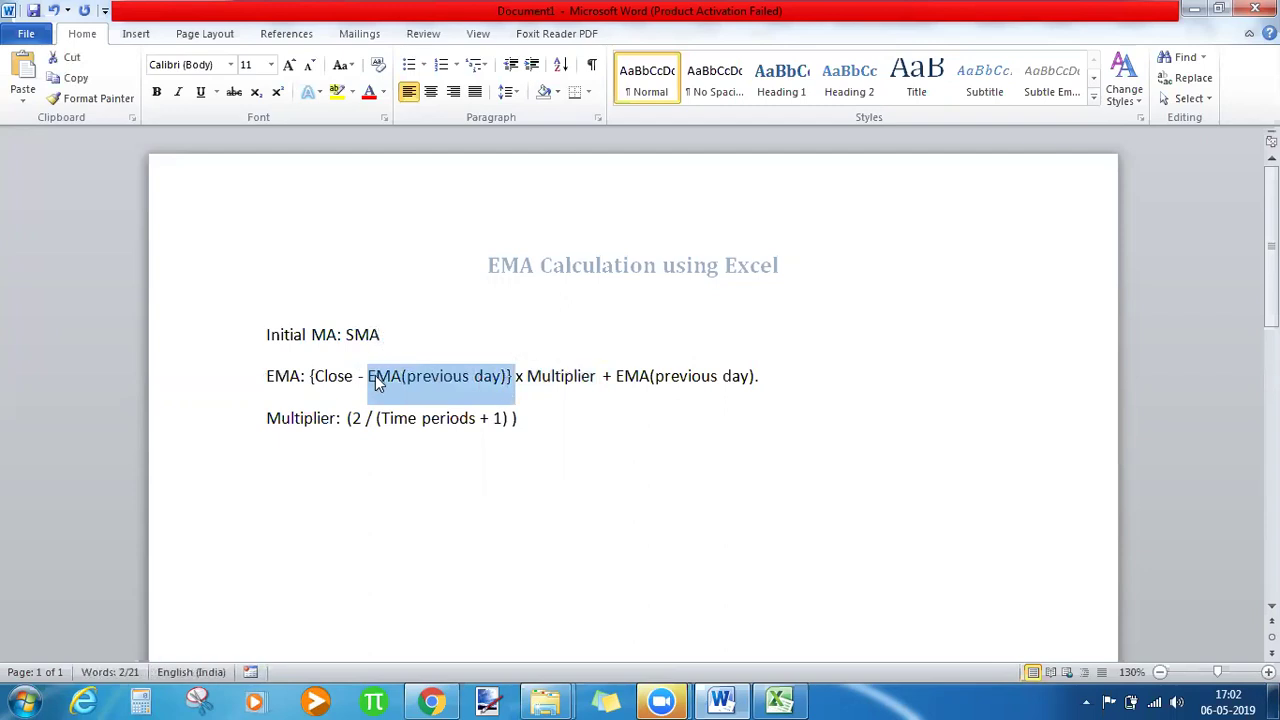
click(762, 376)
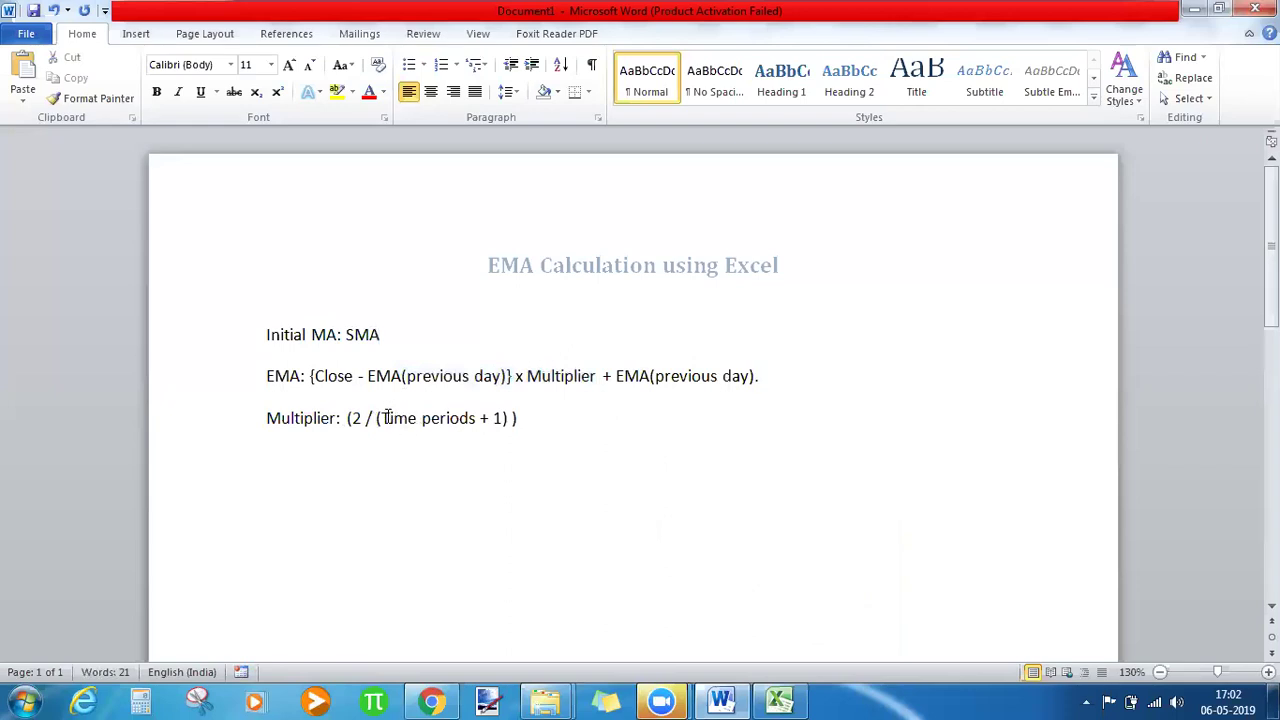
drag(381, 418, 470, 419)
click(539, 418)
Switch to EMA Calculation.xlsx and review the Date–Low columns, E2, the period 10, and E2:E10.
click(785, 699)
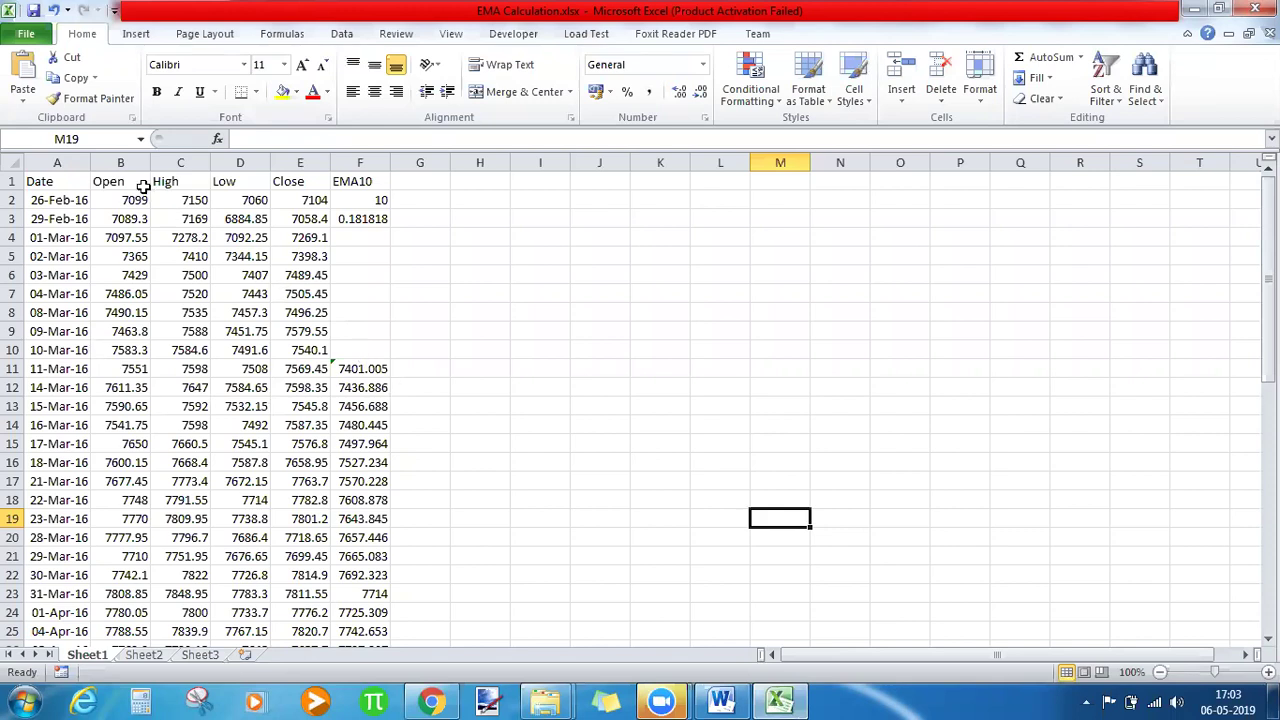
drag(125, 162, 158, 162)
drag(58, 162, 223, 175)
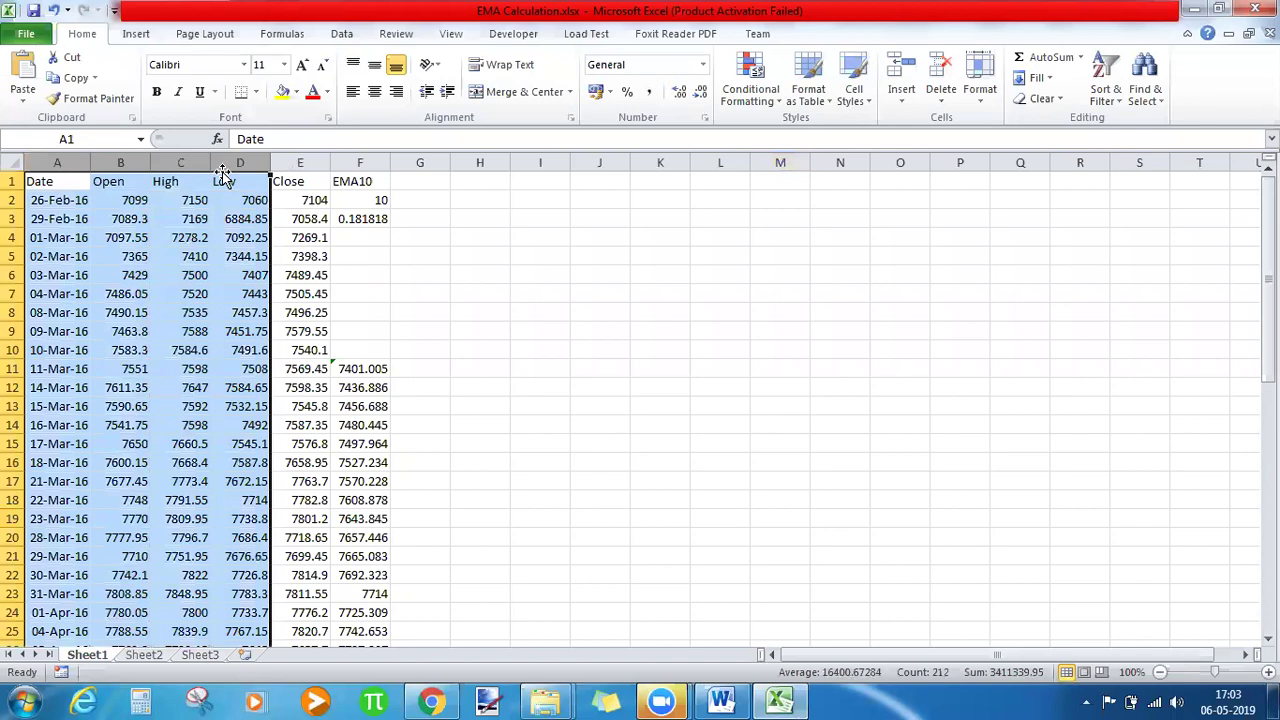
click(311, 201)
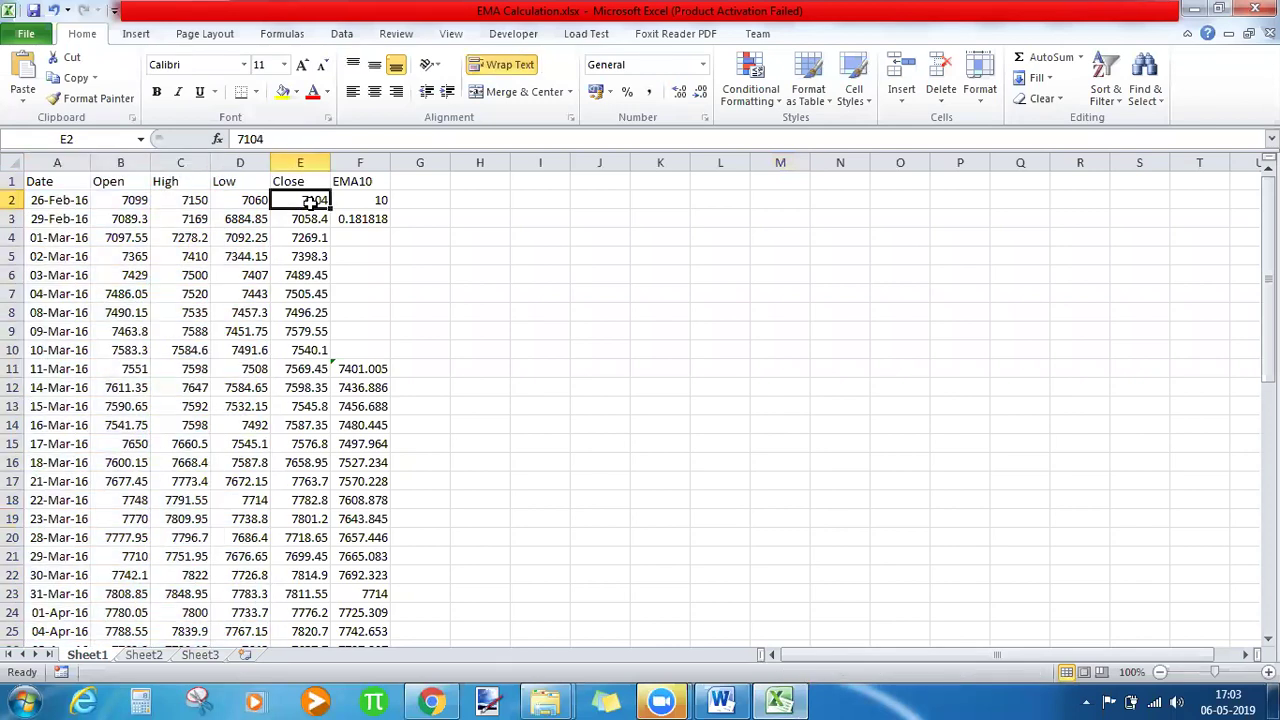
click(372, 201)
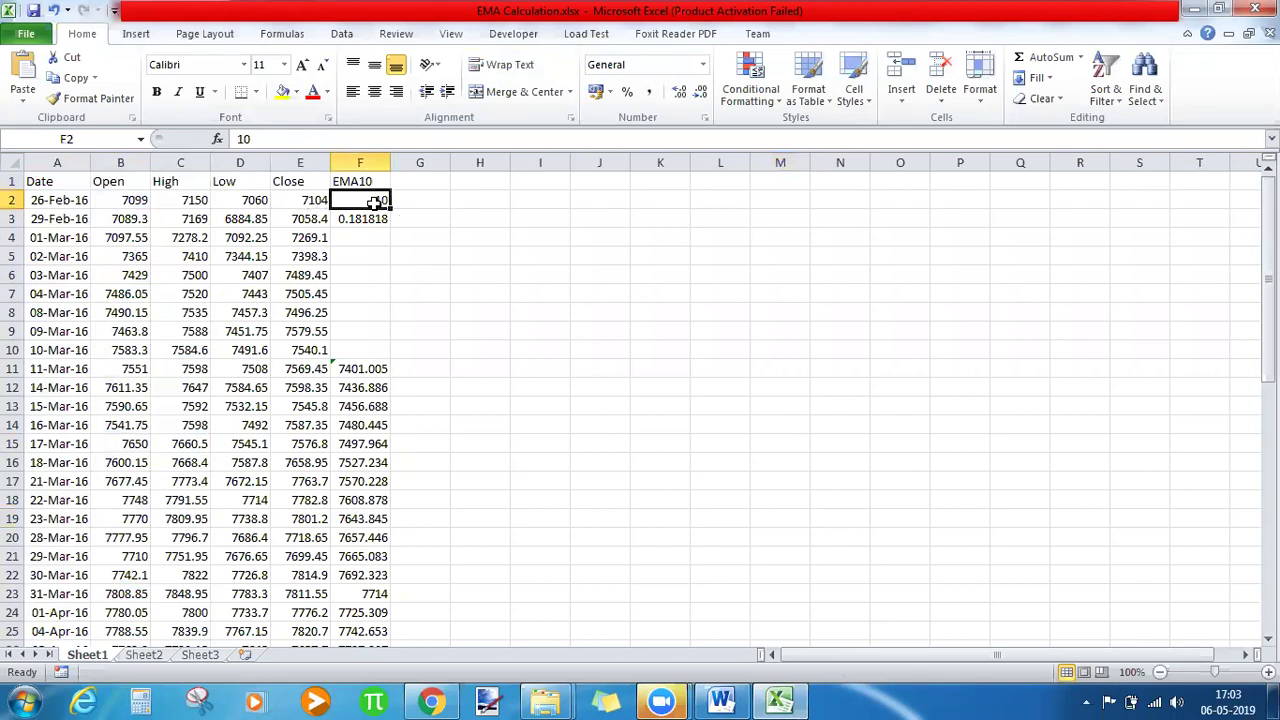
drag(305, 201, 305, 347)
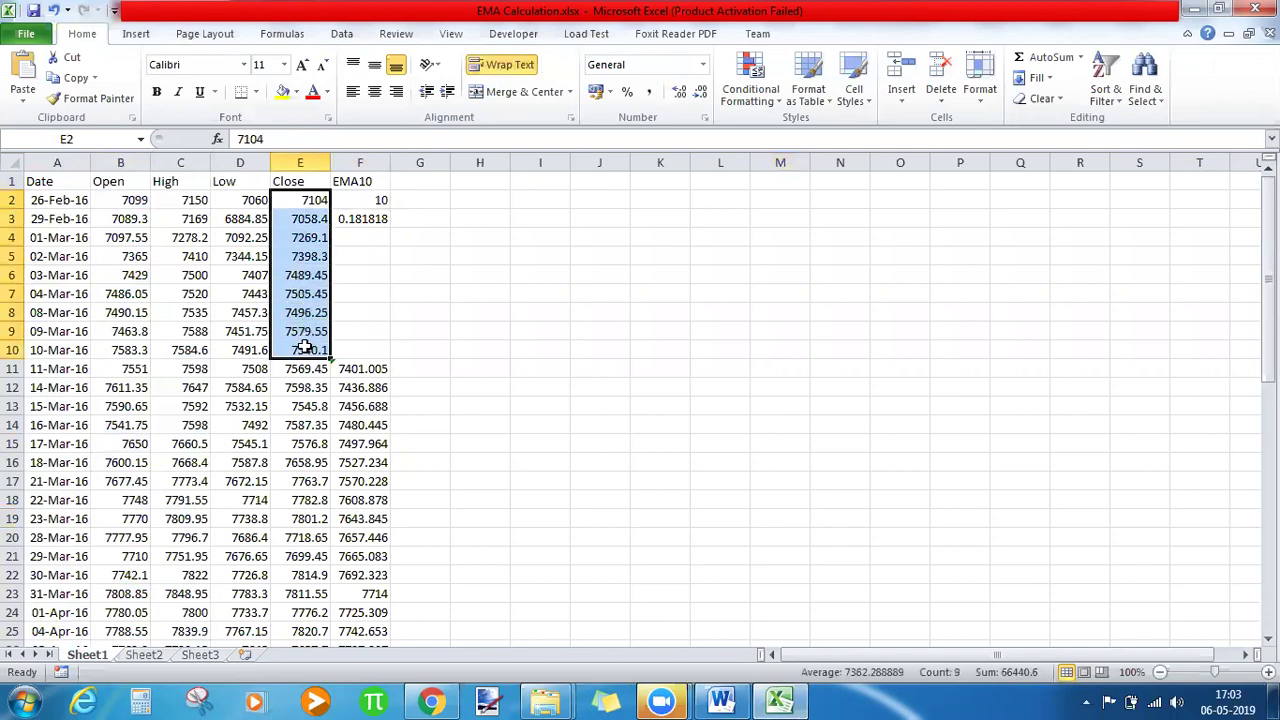
click(537, 316)
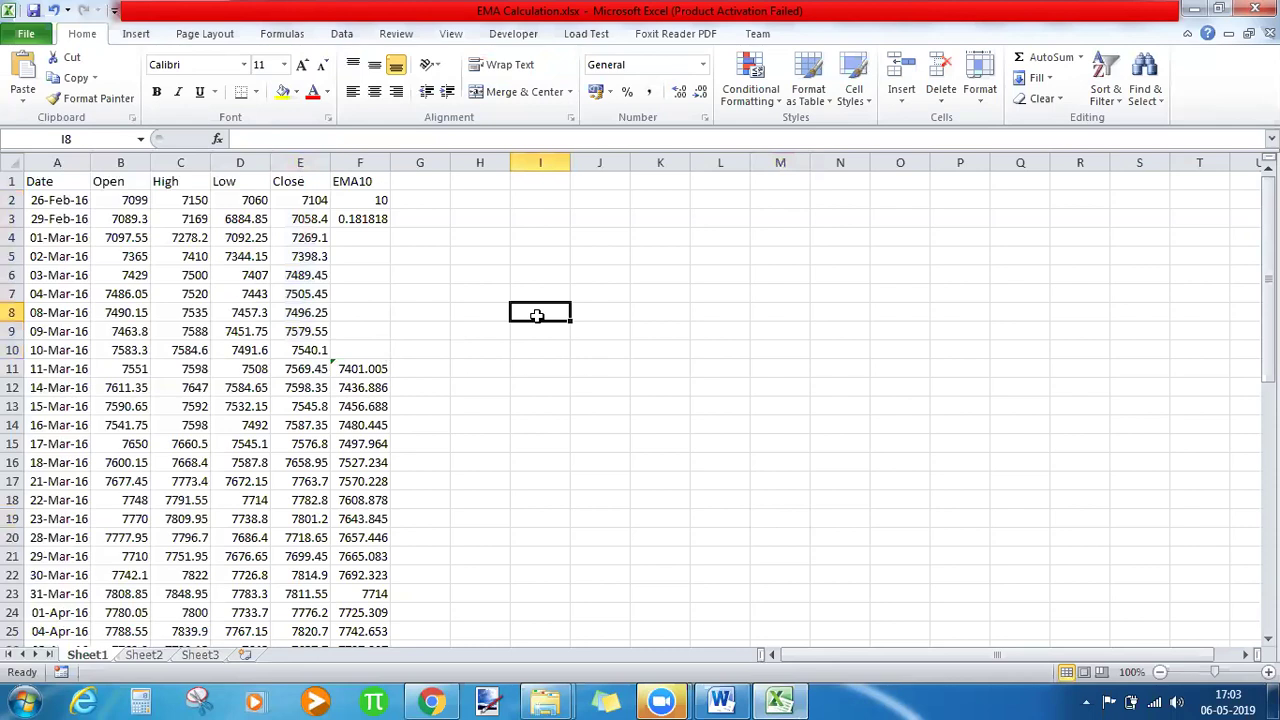
Enter the note '((close - Prev EMA) * multiplier ) + Prev EMA' in I8 and widen column I.
text(cl)
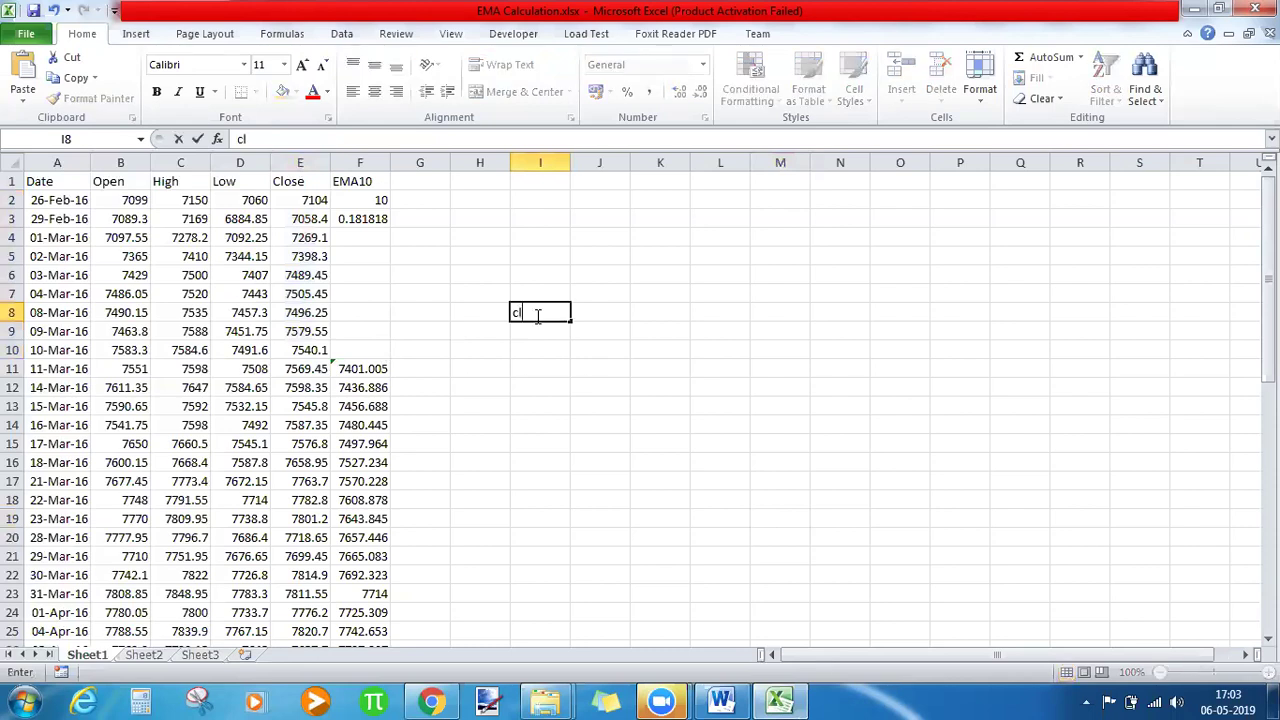
text(ose - Prev EMA)
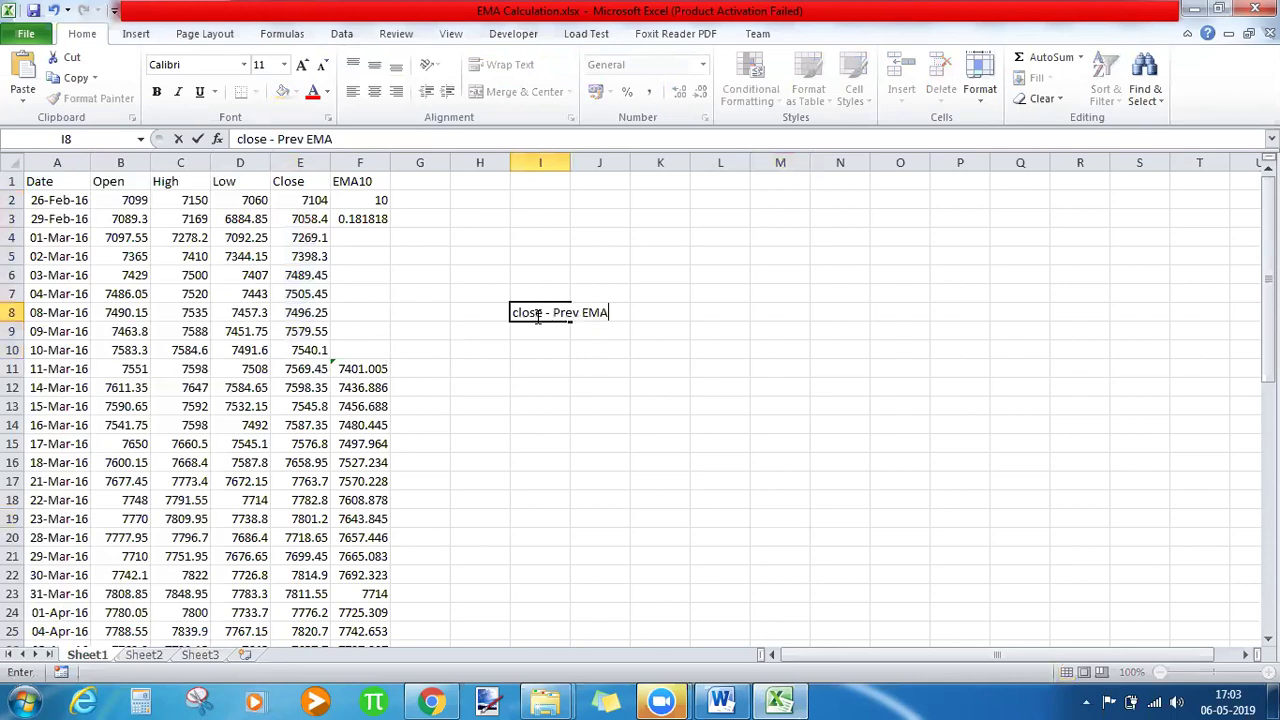
click(515, 313)
text((close - Prev EMA) * )
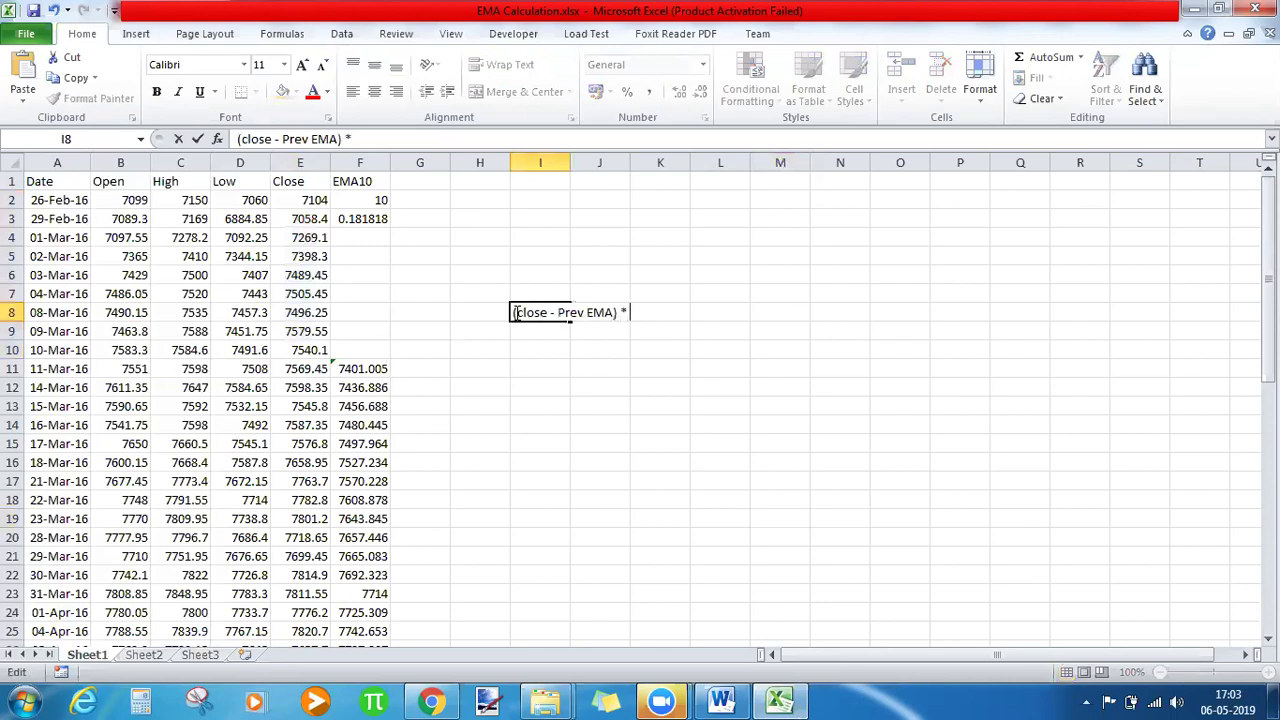
text(multiplier 0)
key(BackSpace)
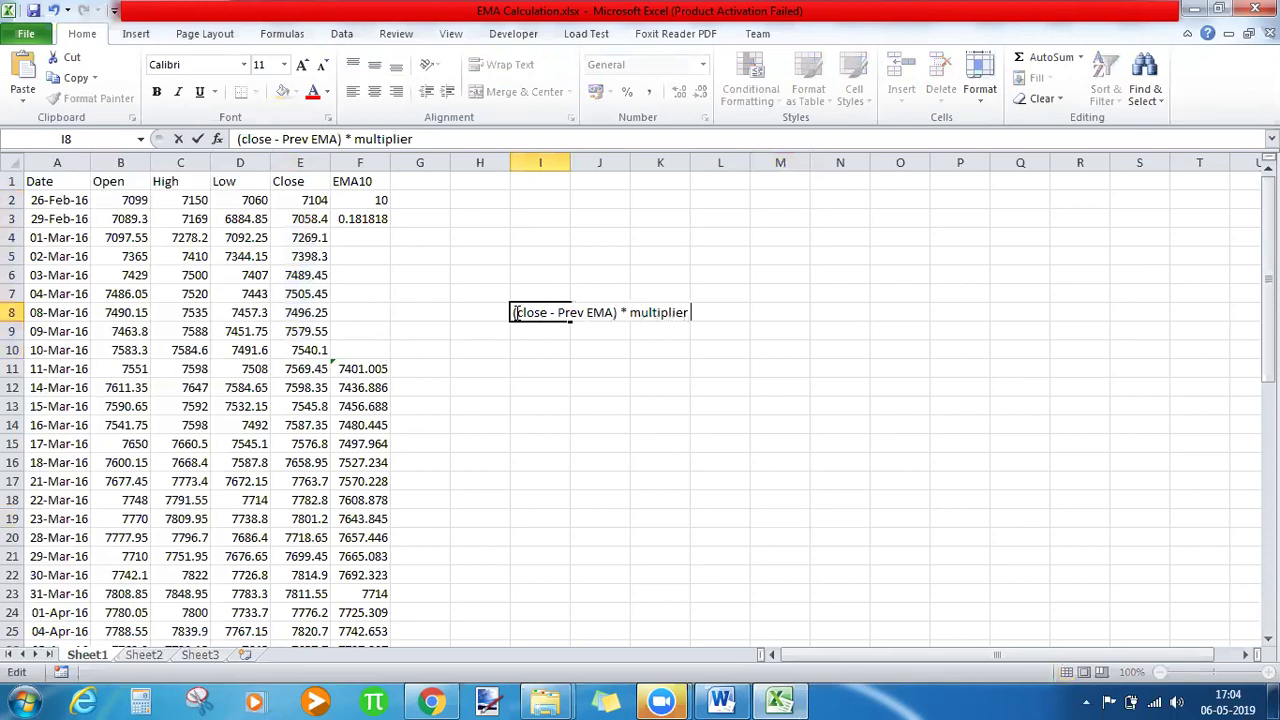
text() + Prev EMA)
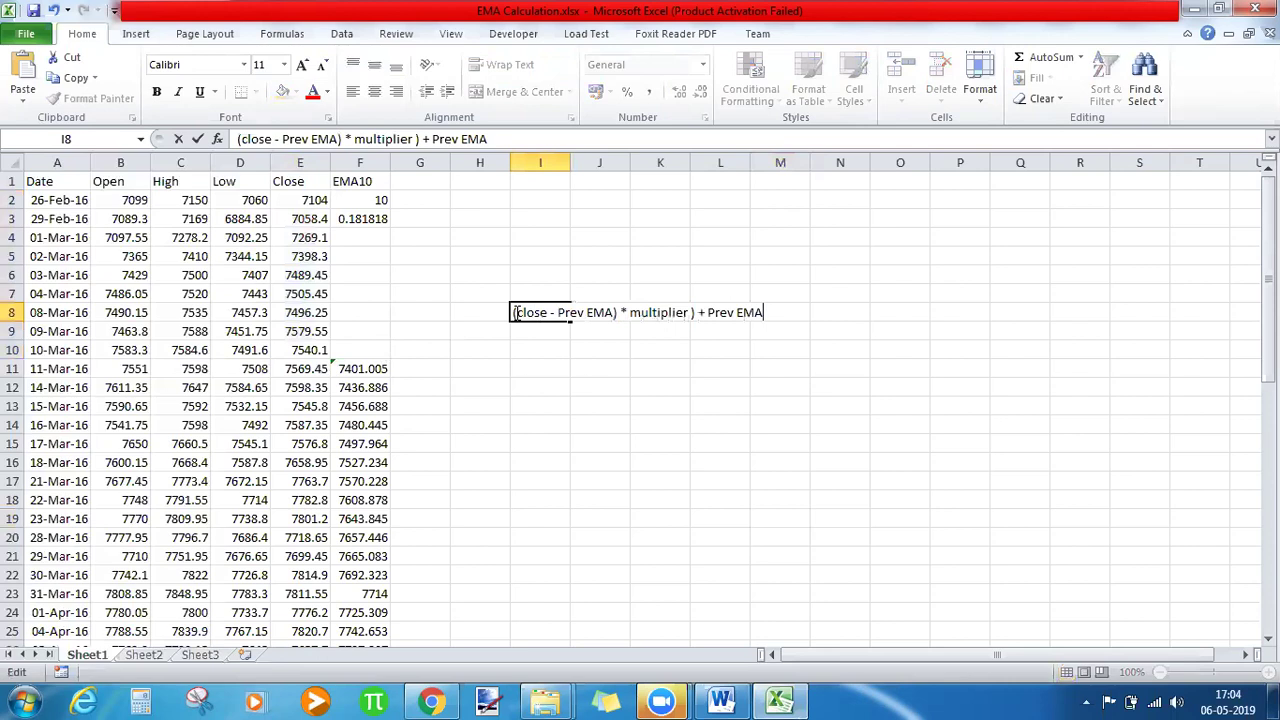
click(516, 312)
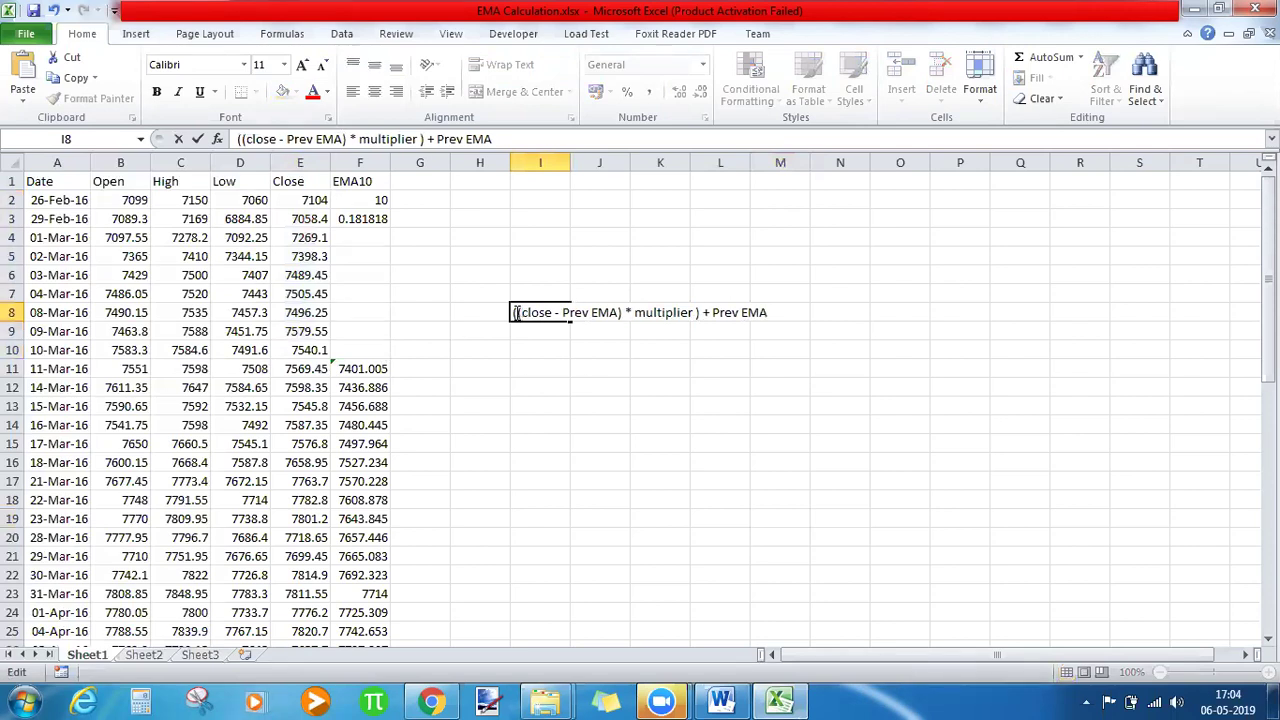
key(Return)
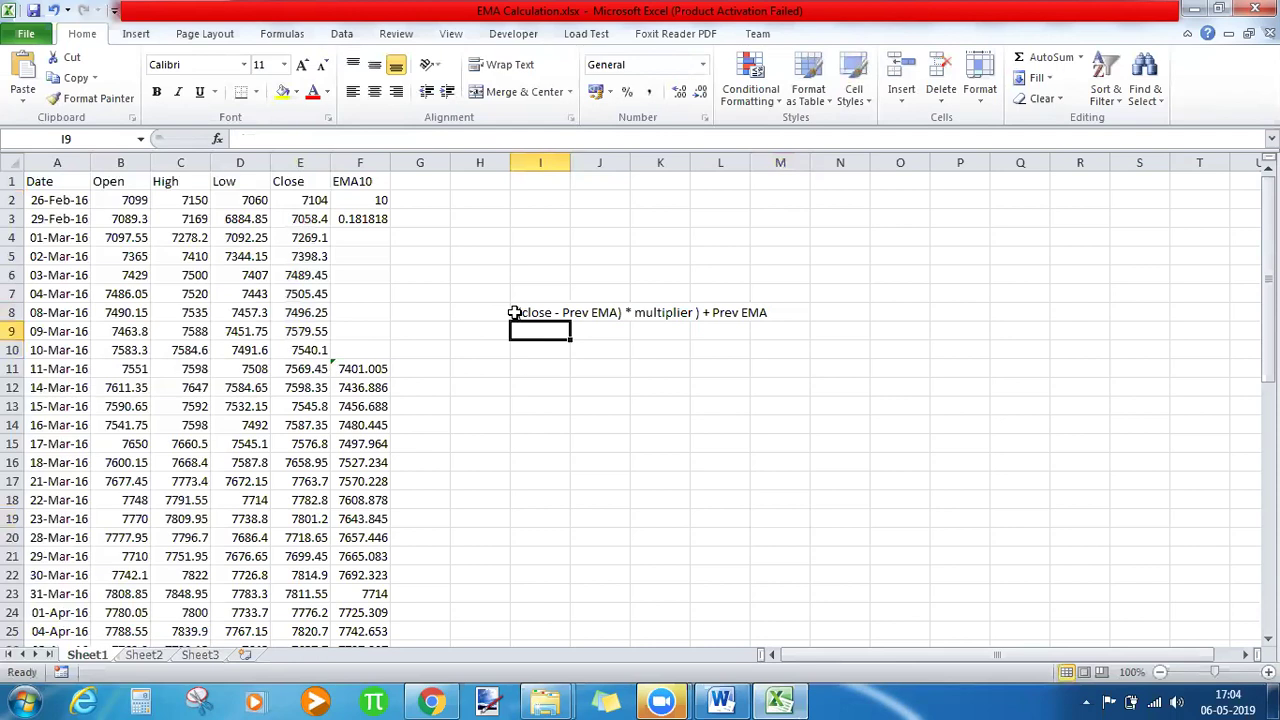
drag(570, 162, 778, 126)
click(591, 366)
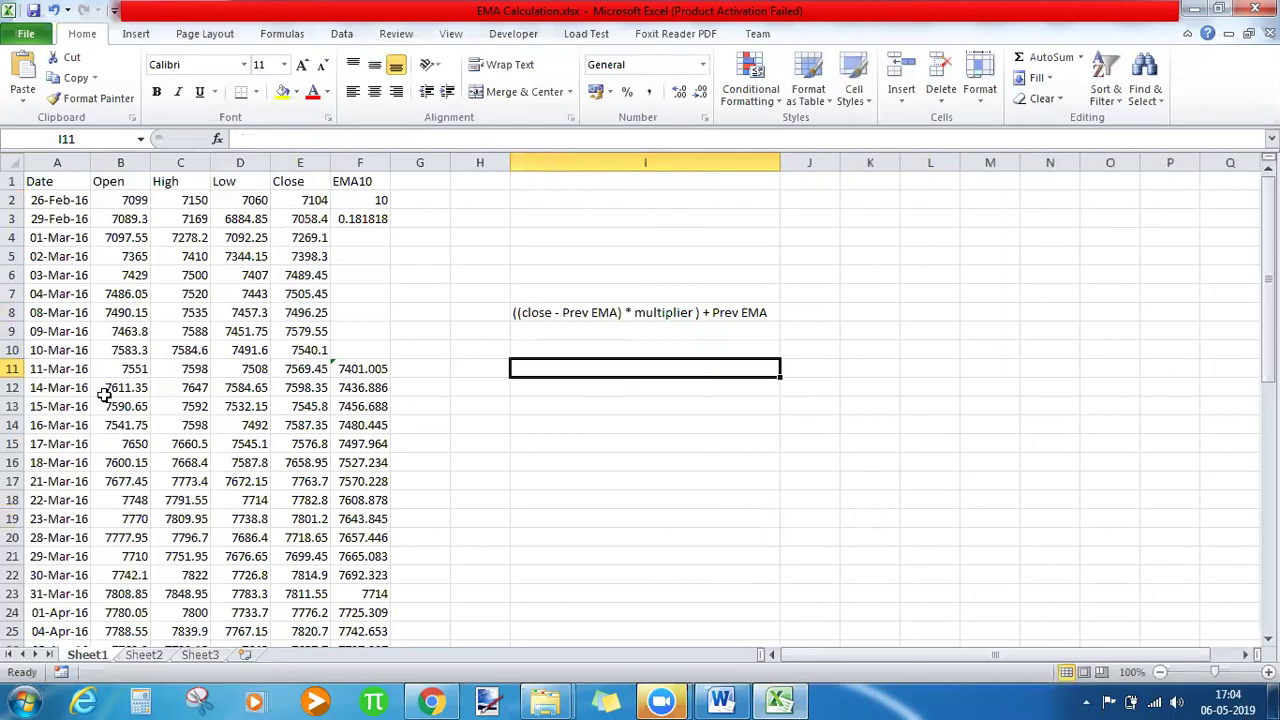
click(291, 371)
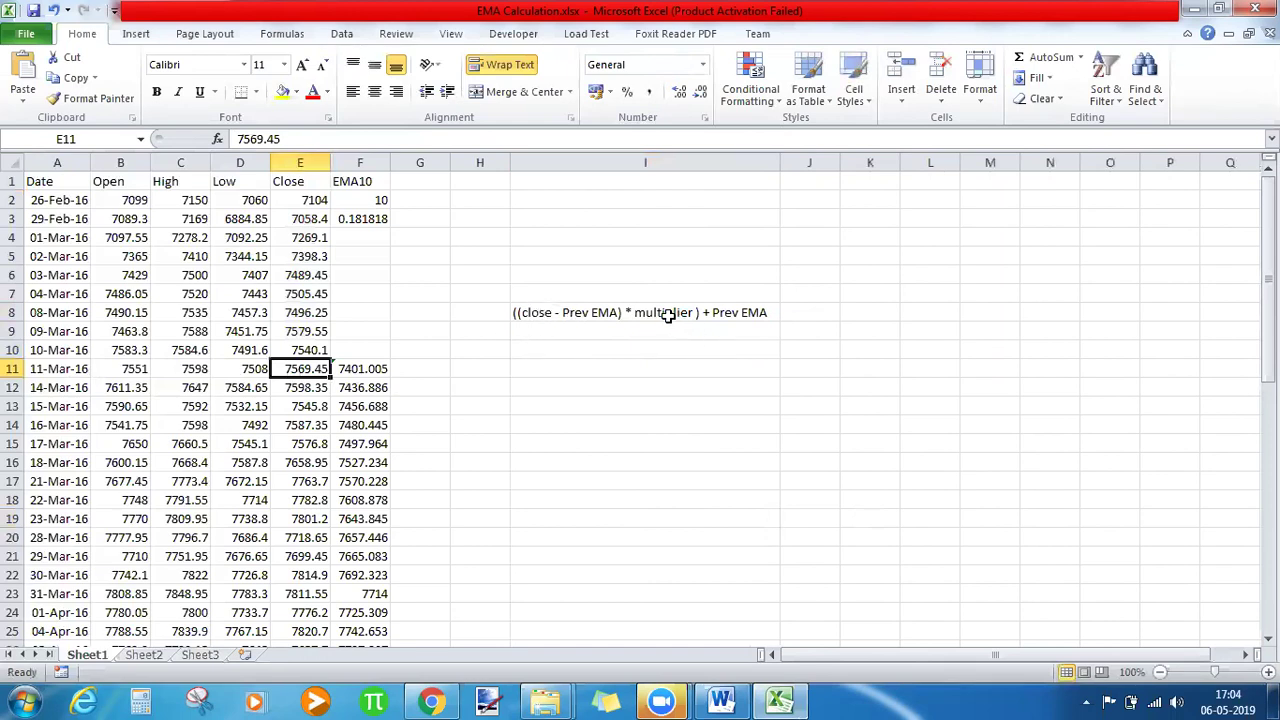
click(353, 218)
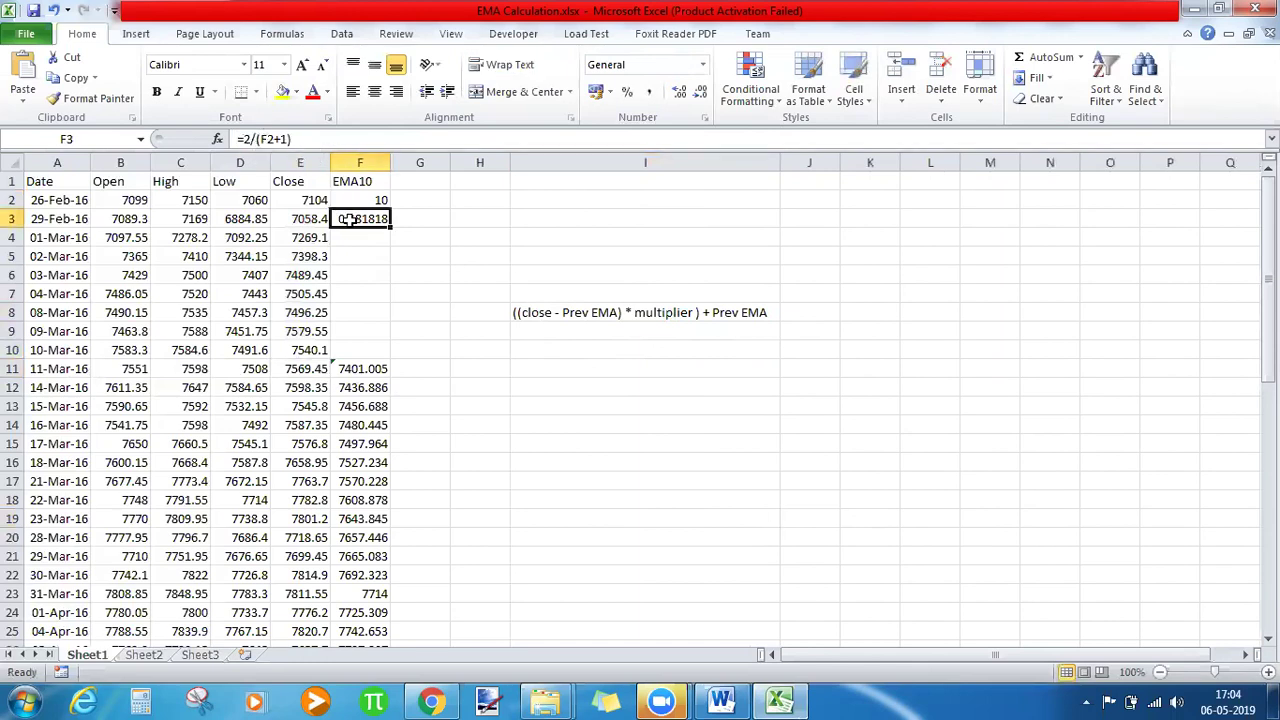
click(531, 313)
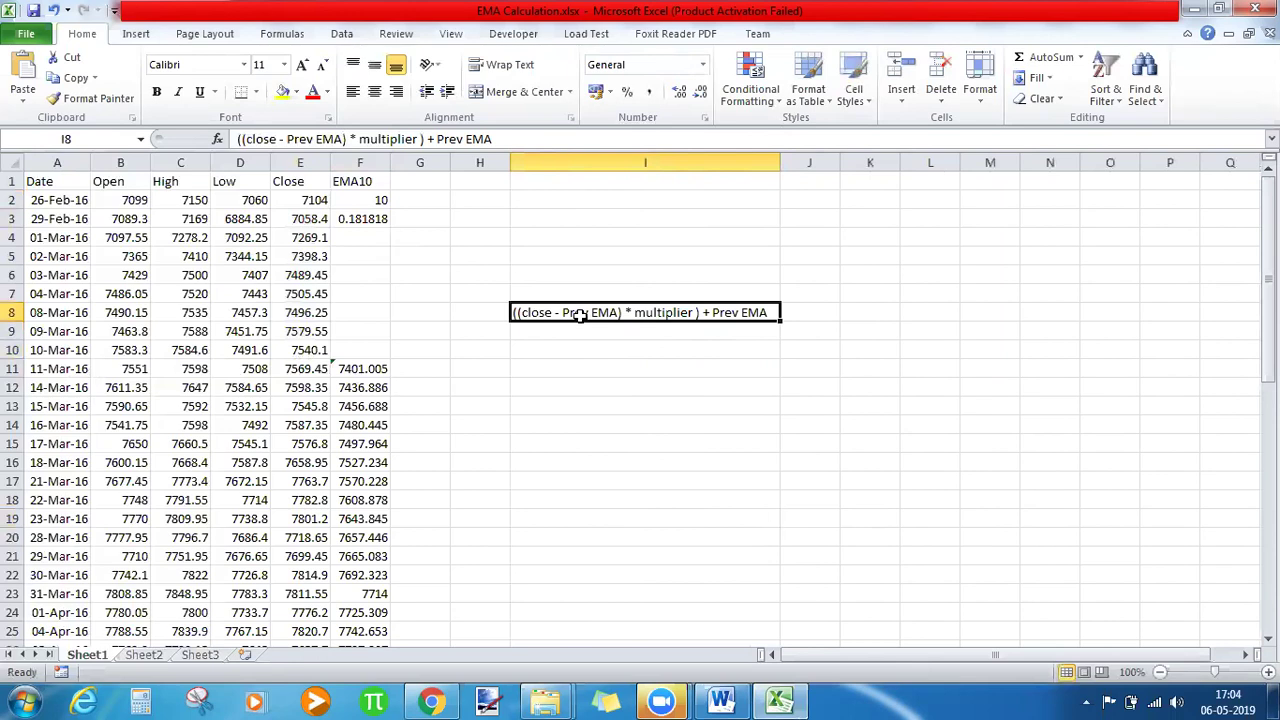
click(370, 370)
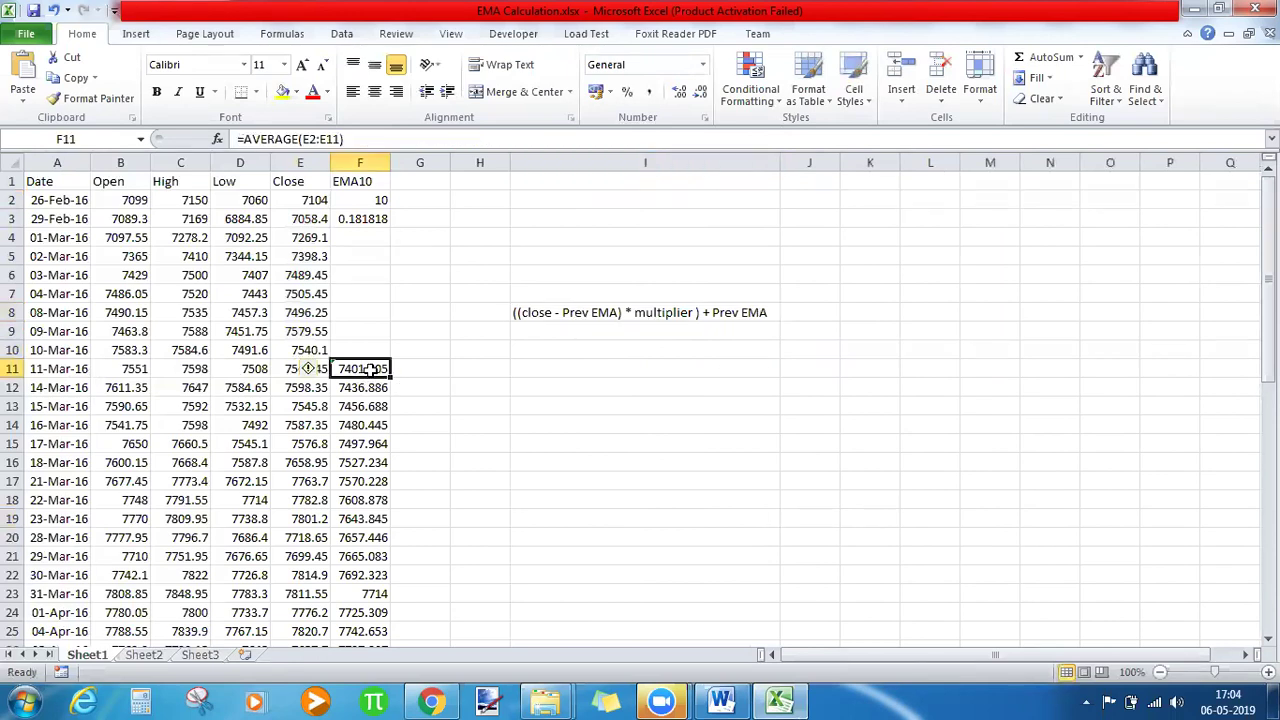
click(370, 388)
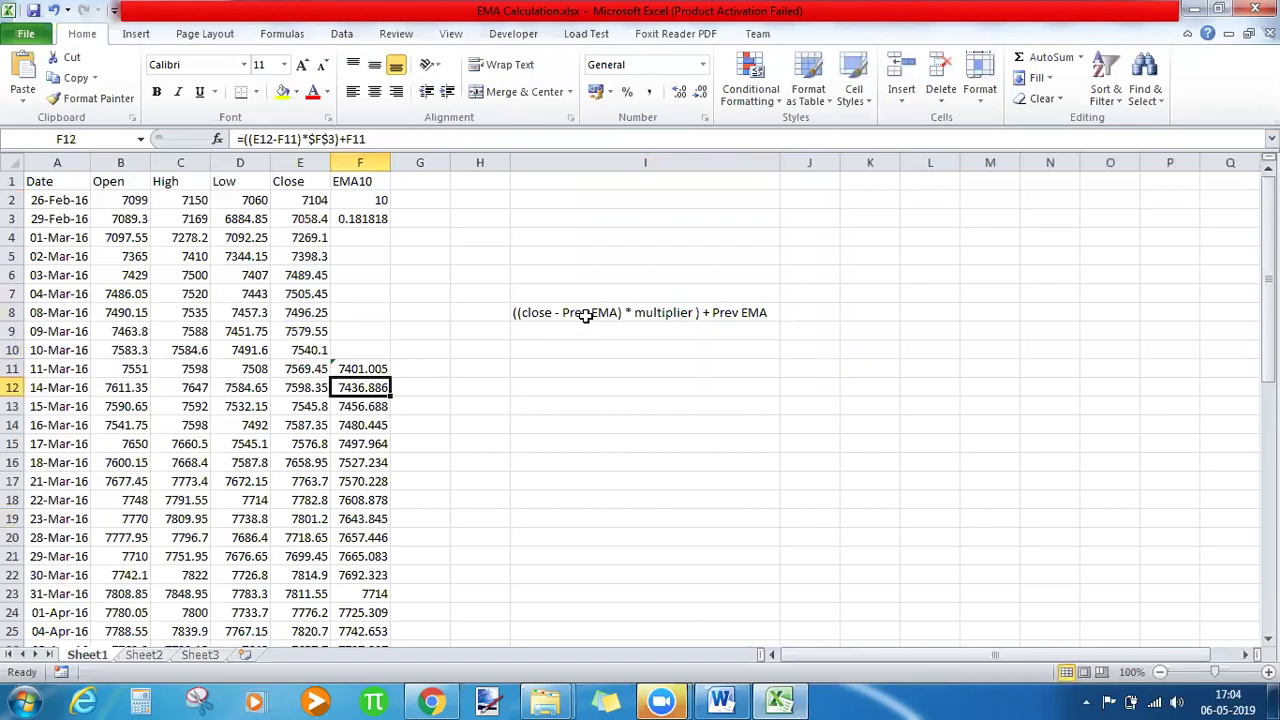
click(363, 369)
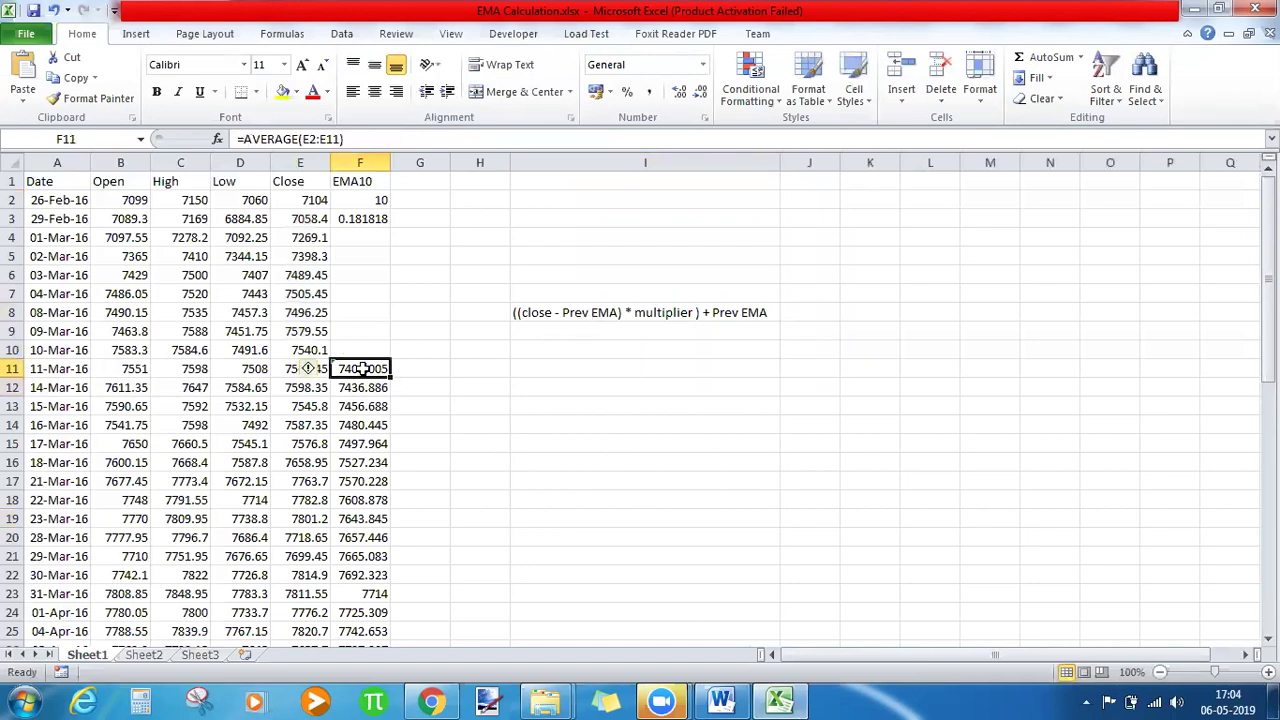
drag(293, 200, 283, 369)
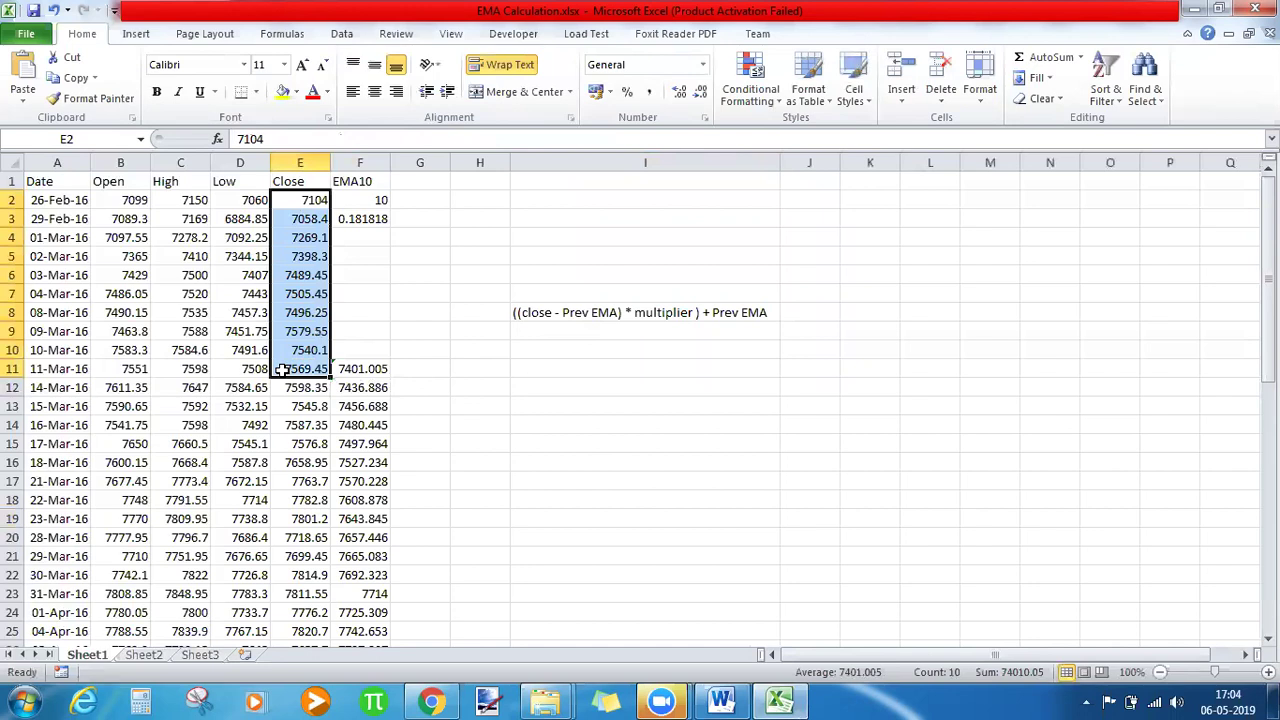
click(357, 369)
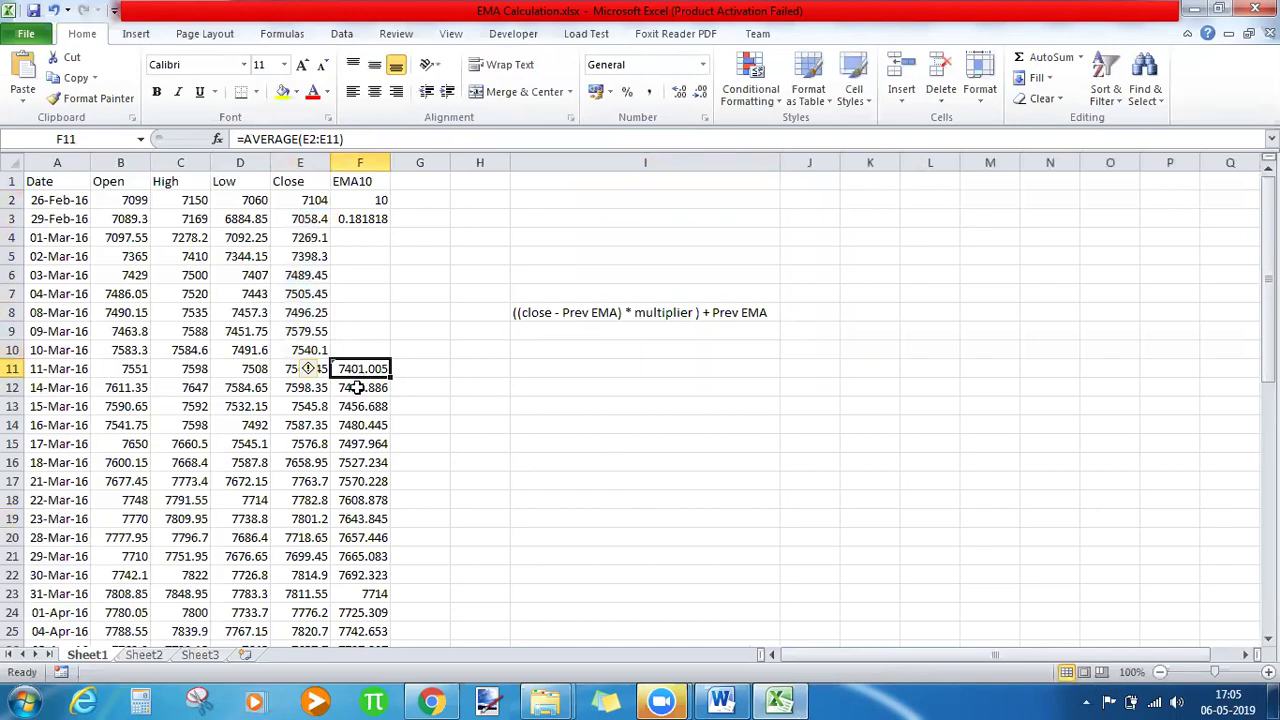
click(357, 387)
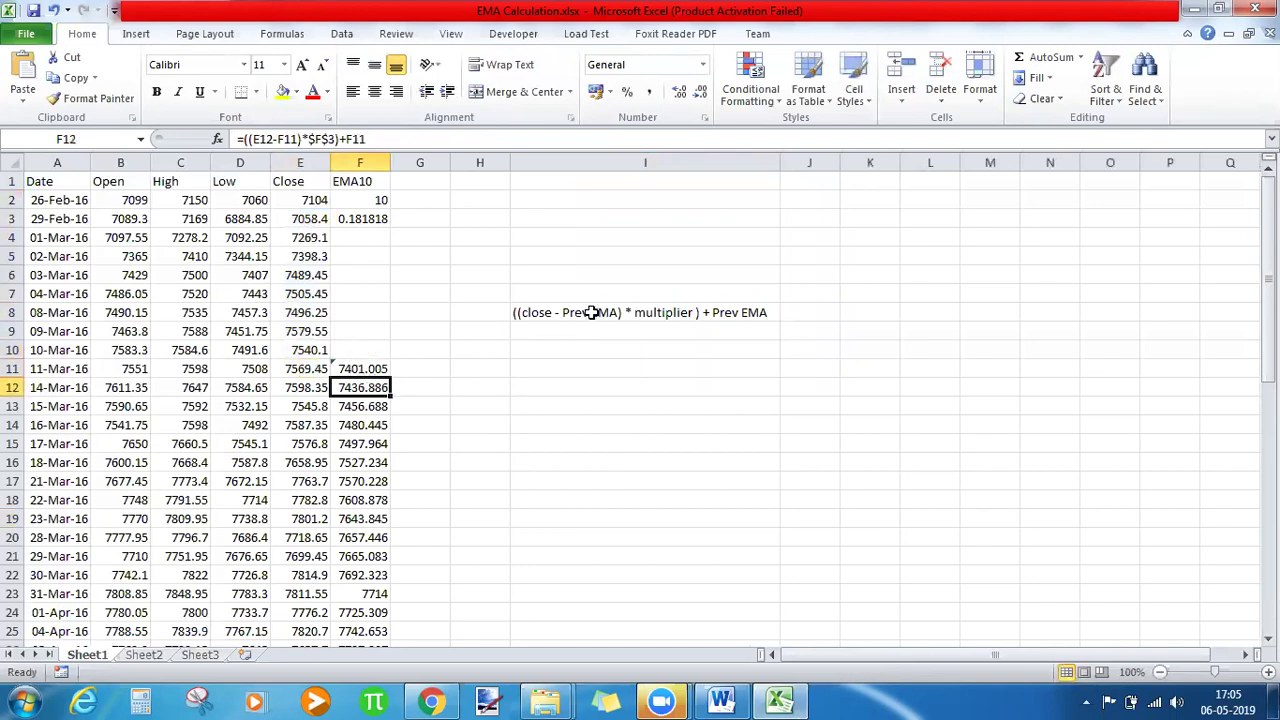
click(369, 368)
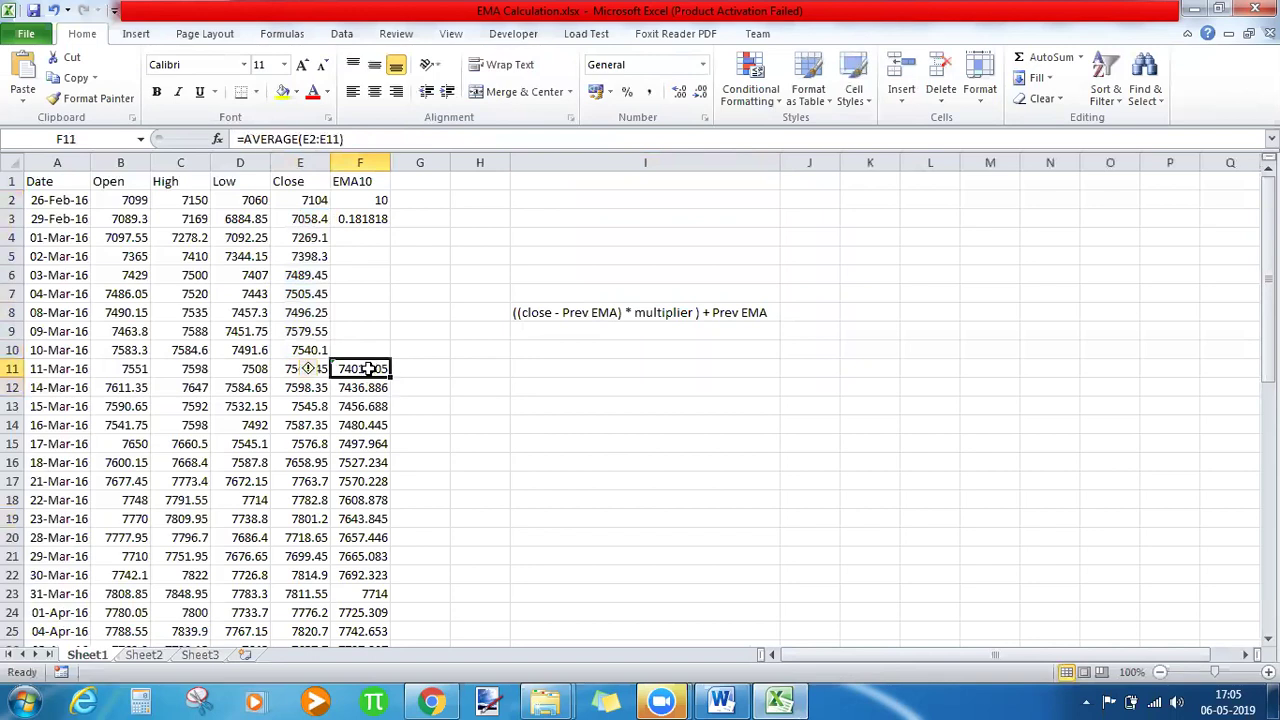
click(365, 393)
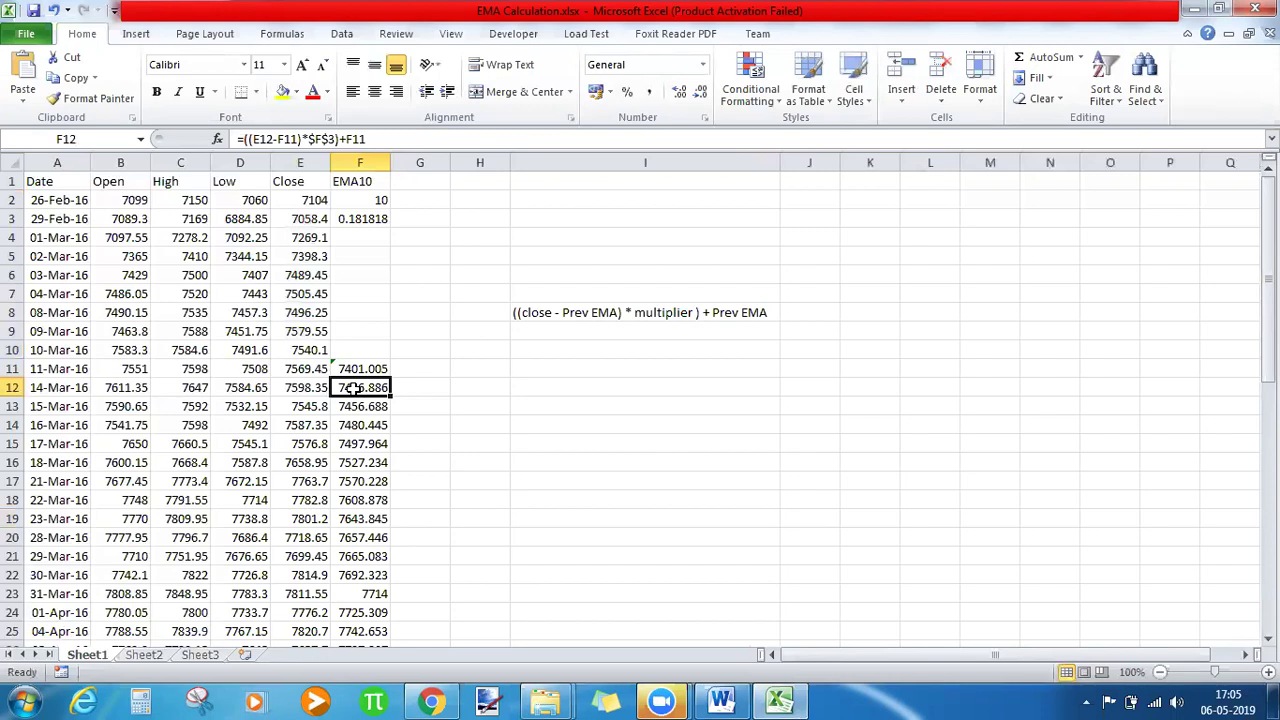
Clear all calculated EMA10 values from F11 down to the bottom of the column.
key(shift+Down)
key(ctrl+shift+Down)
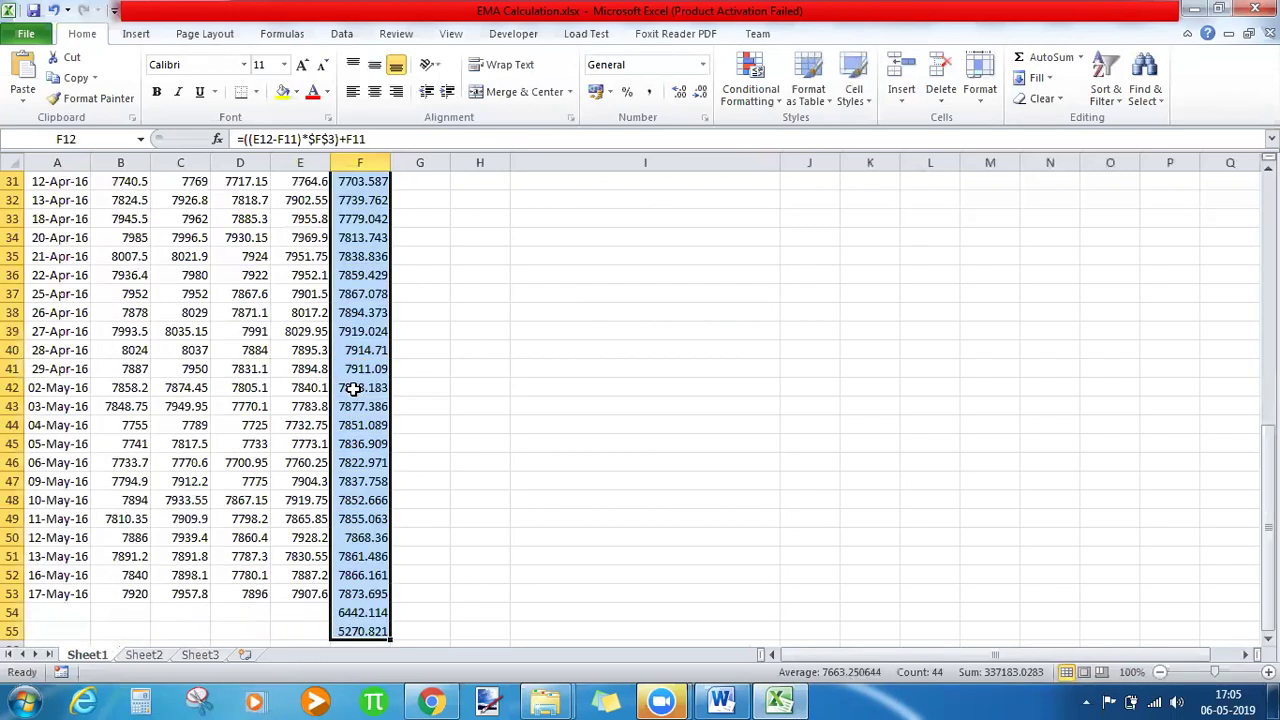
scroll(353, 388, up, 10)
key(Up)
key(Up)
key(Down)
key(Delete)
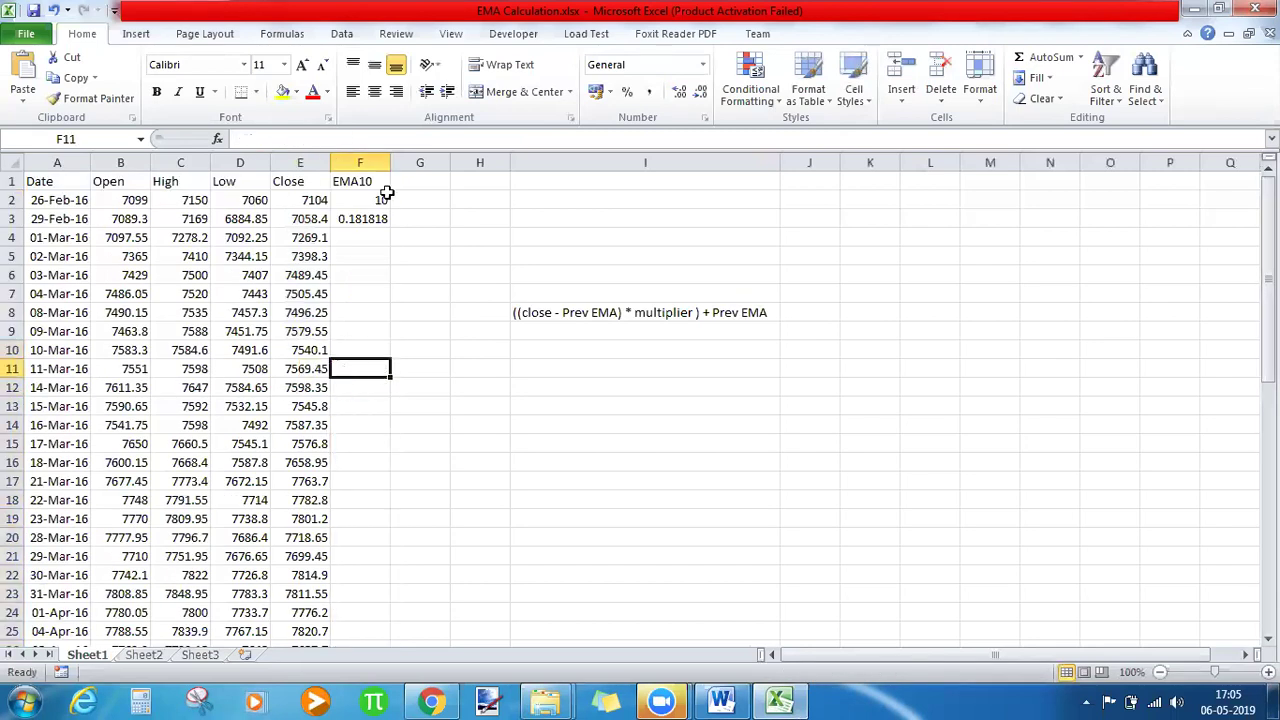
Select the first ten closing prices E2:E11 and pick cell F11.
drag(309, 197, 297, 351)
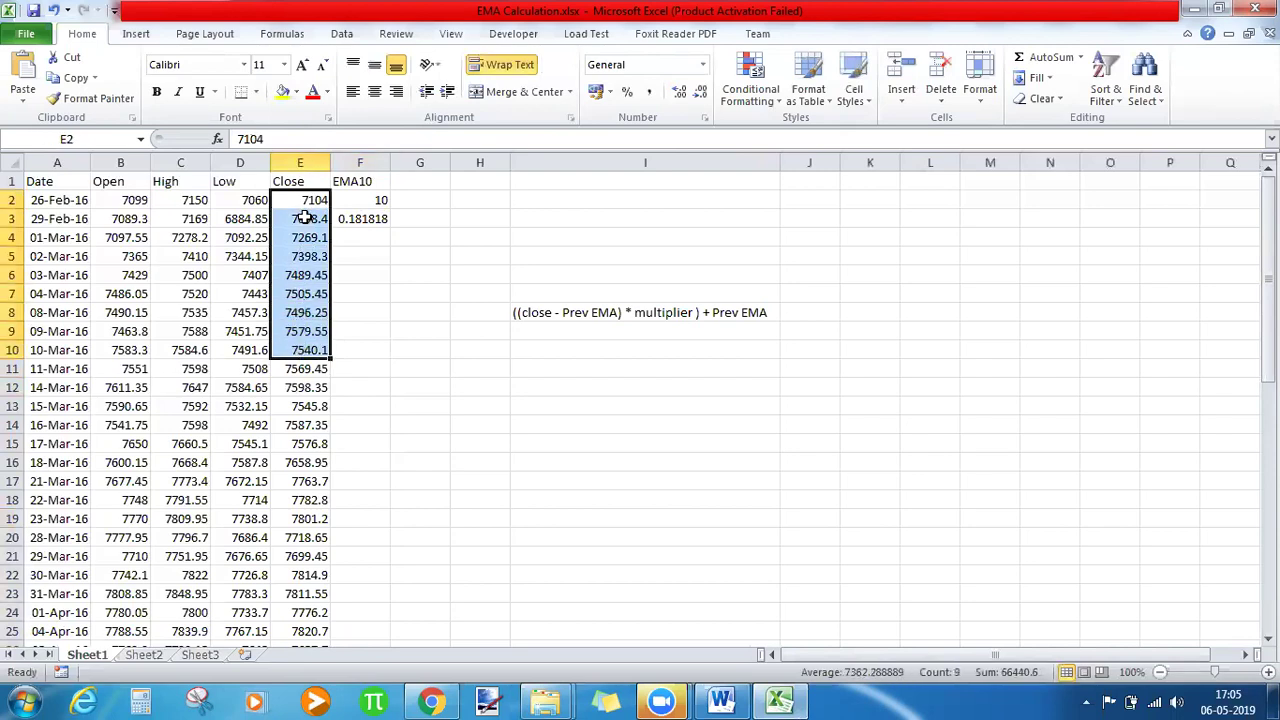
key(shift+Down)
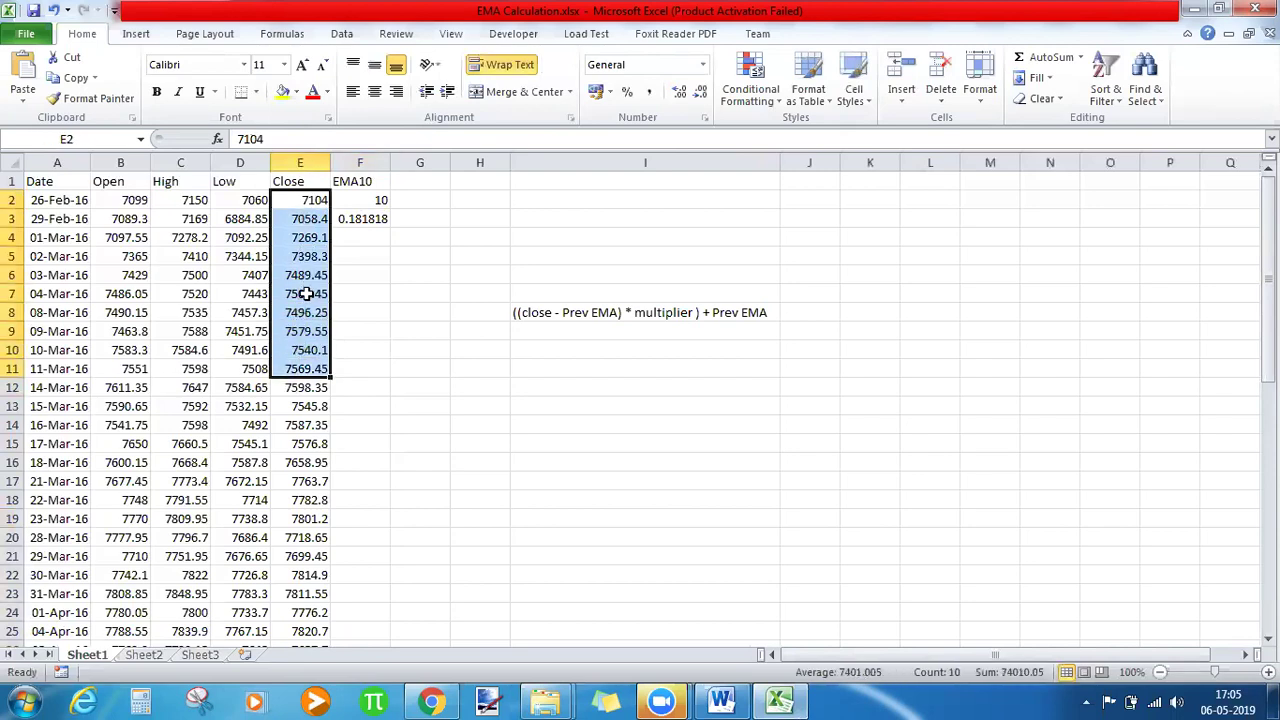
click(361, 372)
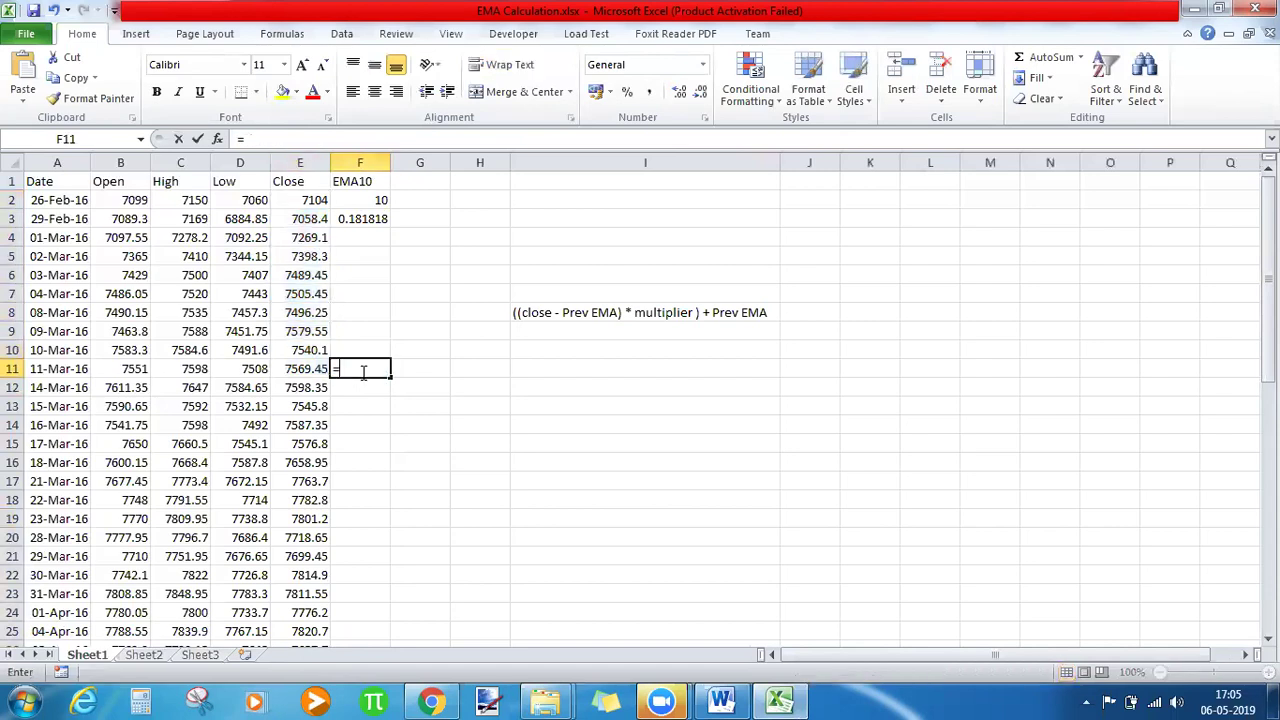
Enter =AVERAGE(E2:E11) in F11, giving 7401.005.
text(=aver)
key(Tab)
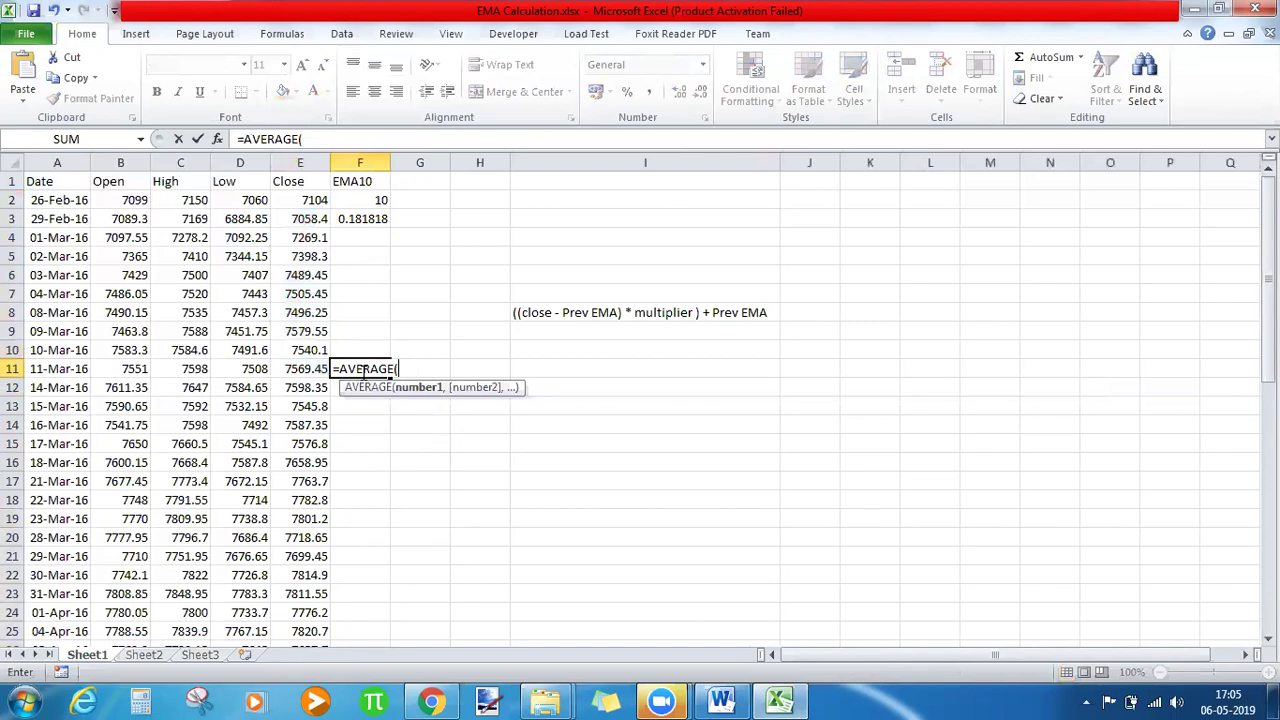
drag(299, 202, 299, 369)
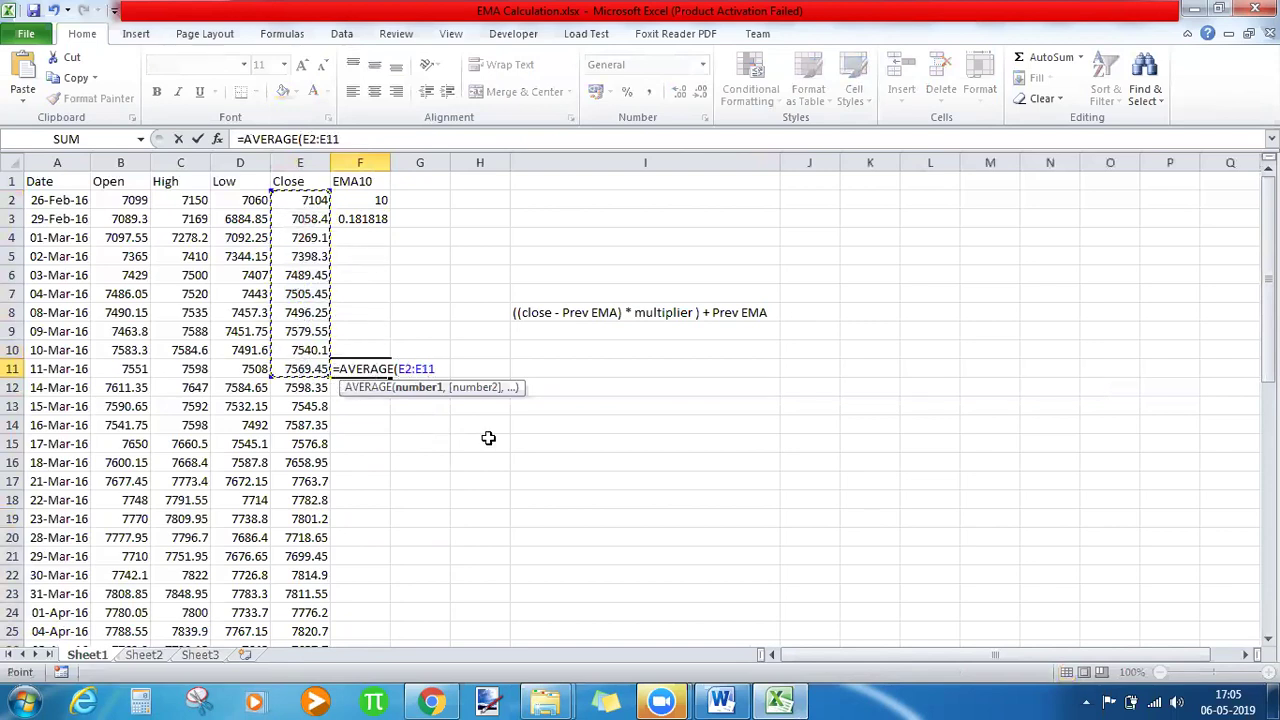
key(Return)
Label the cell beside it, G11, with 'EMA'.
key(Up)
key(Right)
text(EMA)
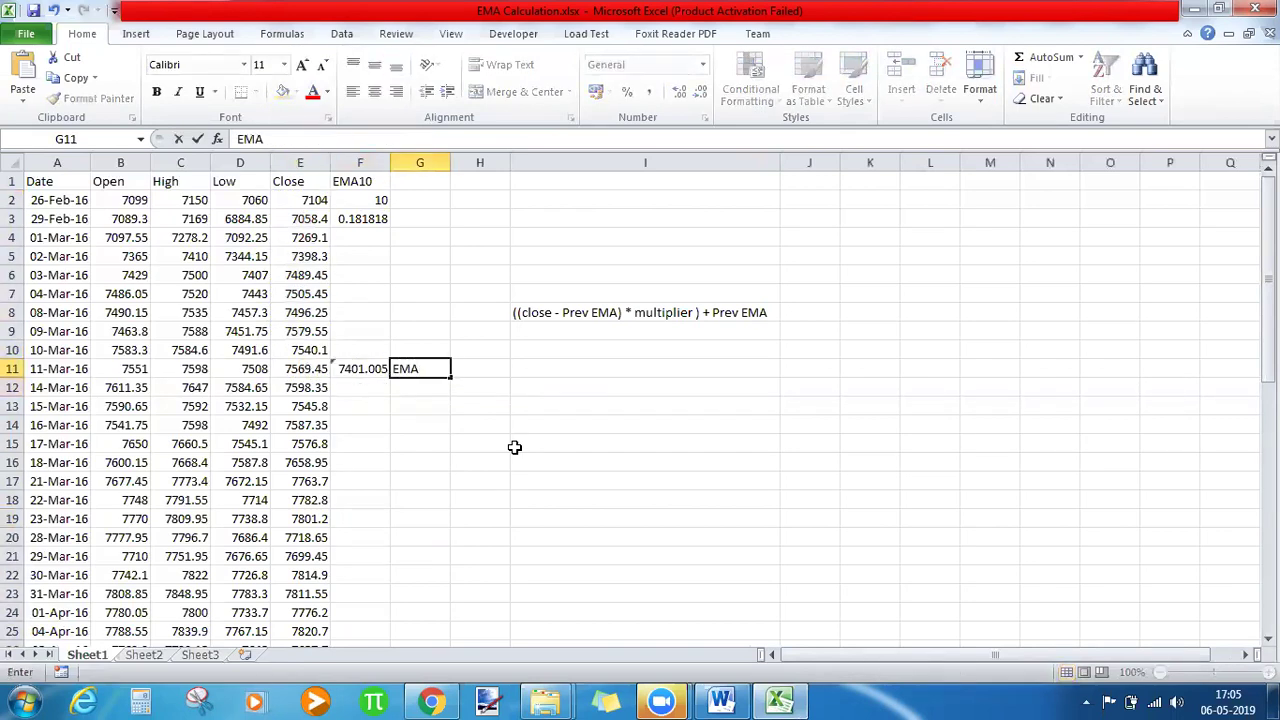
key(Return)
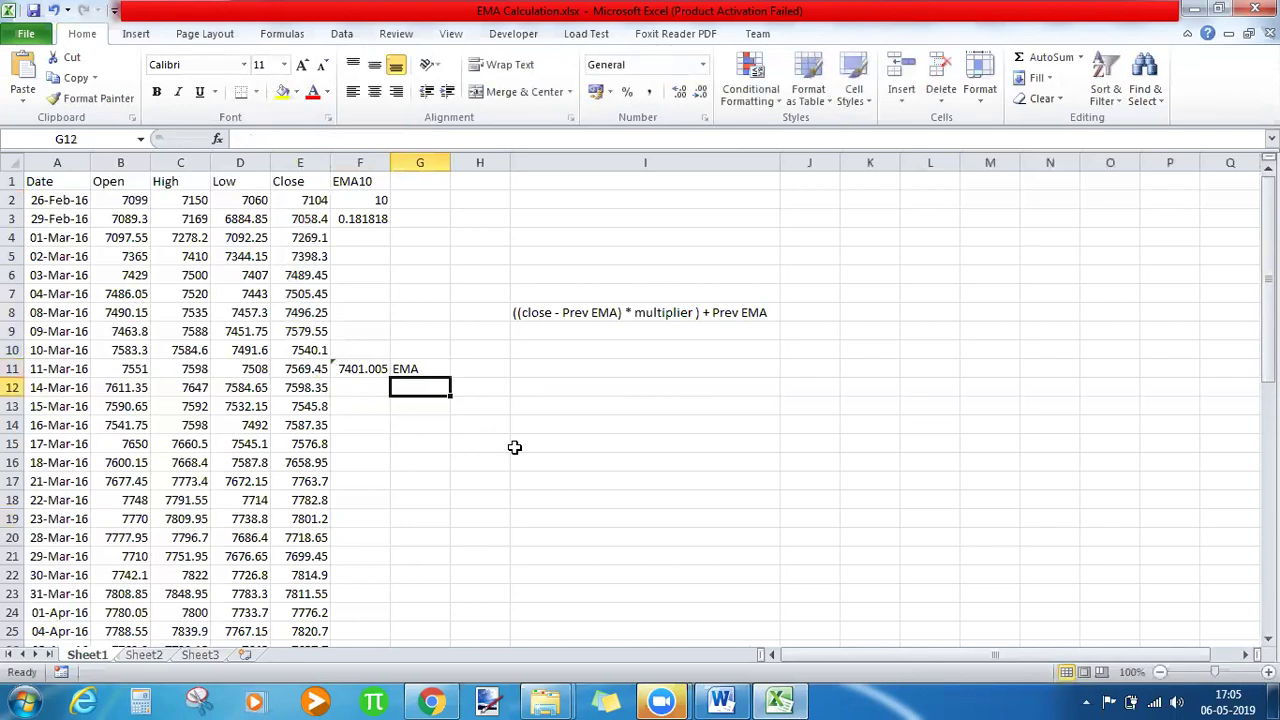
Enter =((E12-F11)*F3)+F11 in F12 to get the first calculated EMA, 7436.886.
click(353, 389)
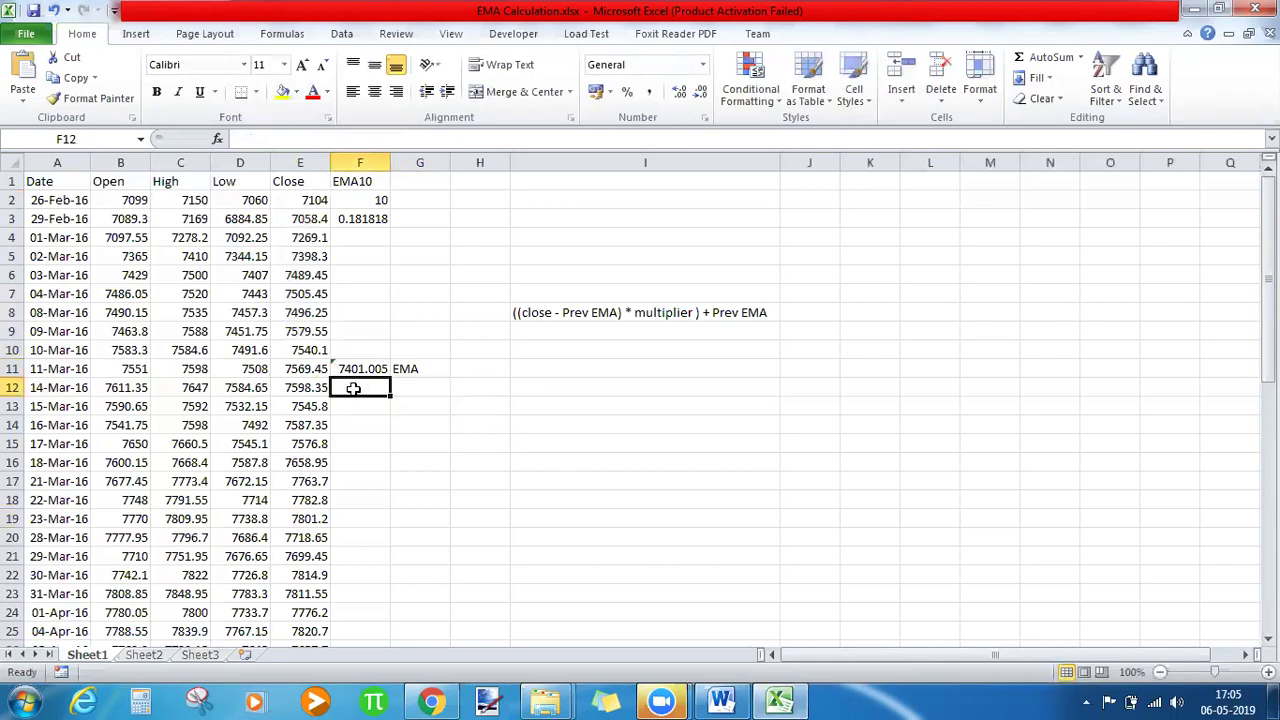
text(=()
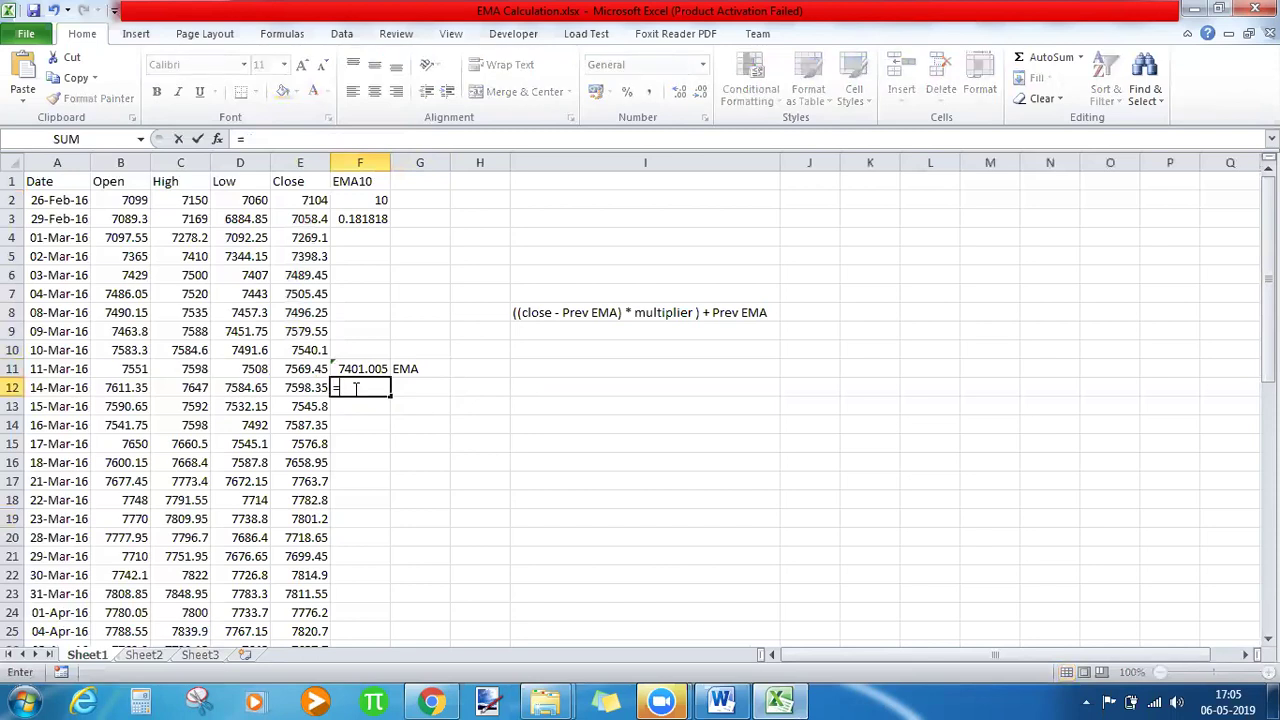
click(290, 388)
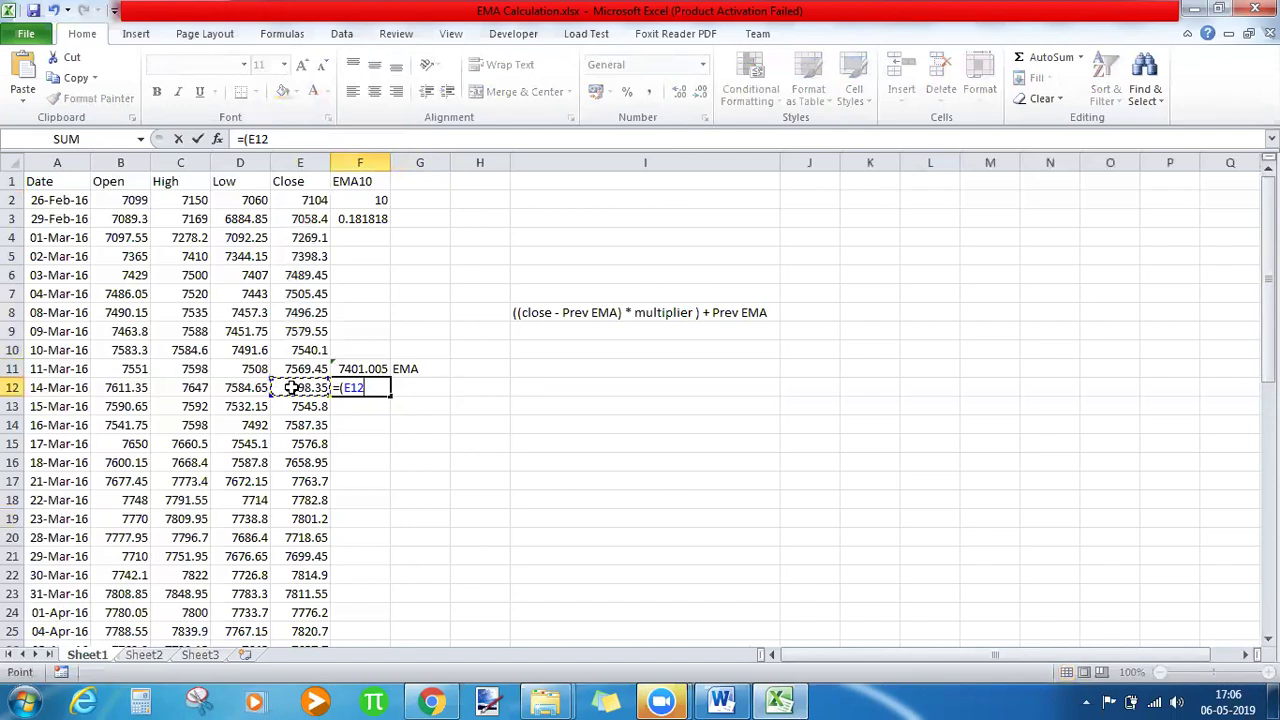
text(-)
click(366, 365)
text()*)
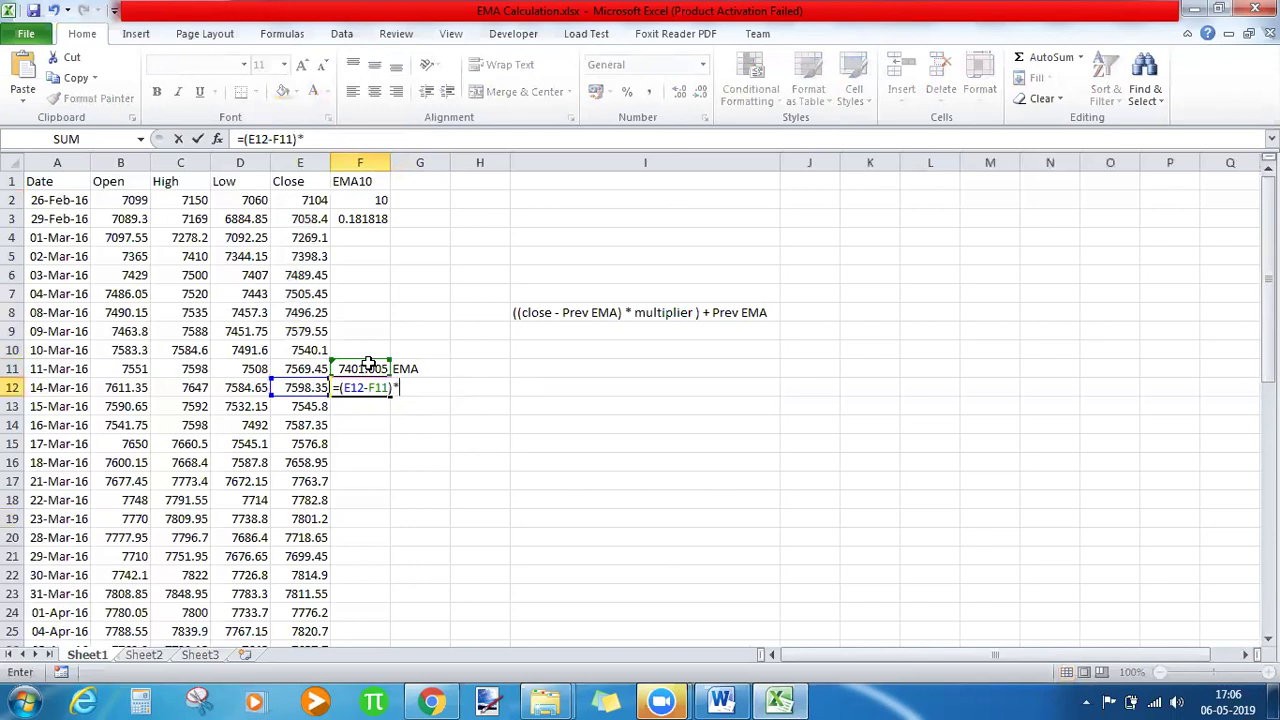
click(357, 219)
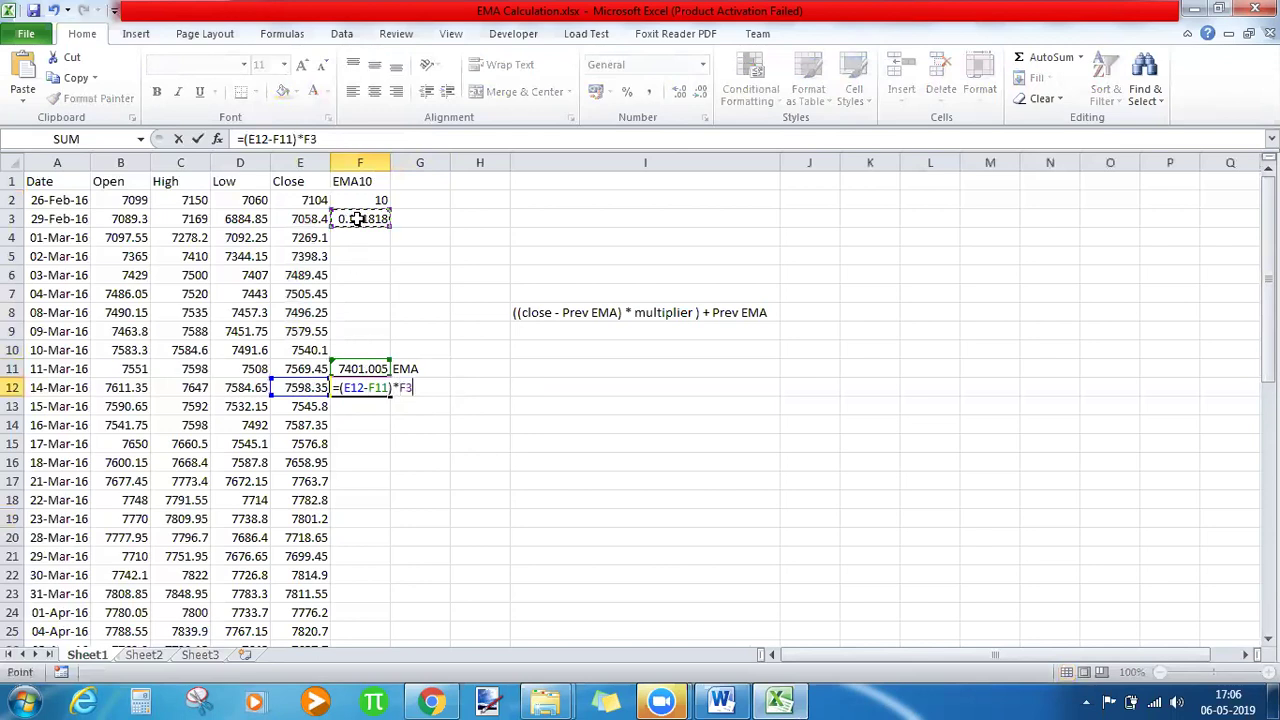
click(344, 137)
text())
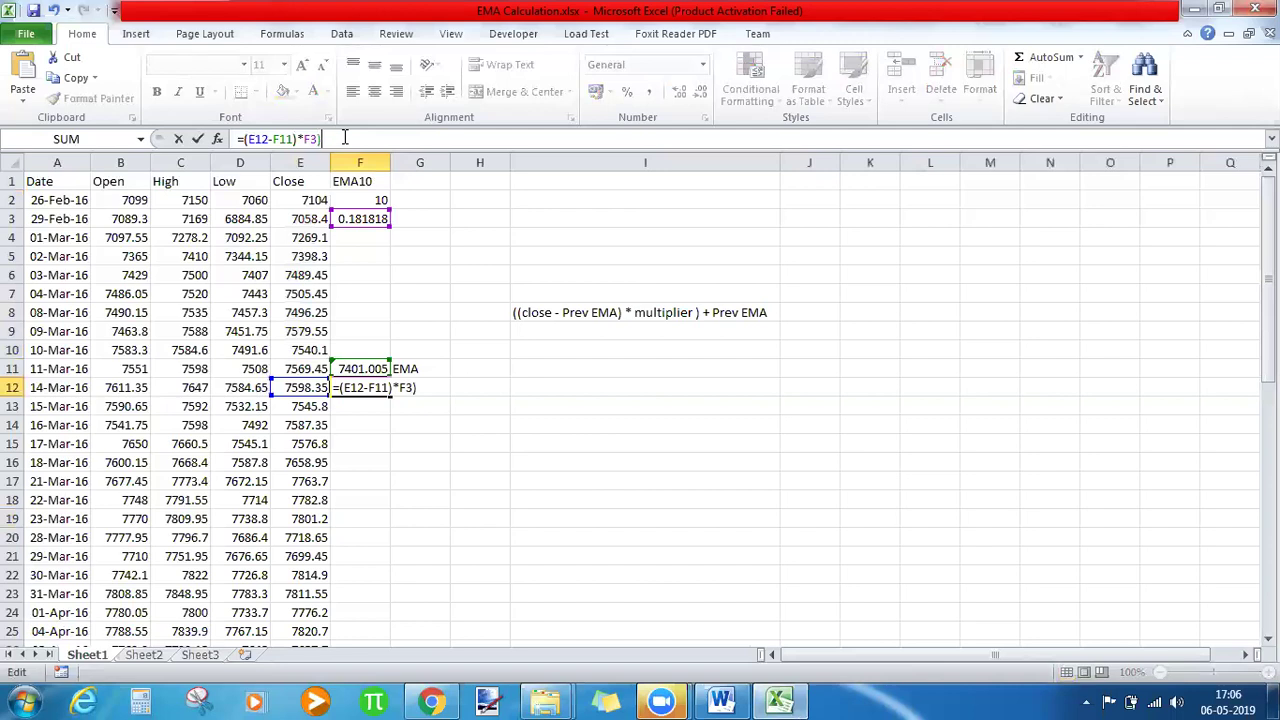
click(250, 139)
text(()
text(+)
click(351, 369)
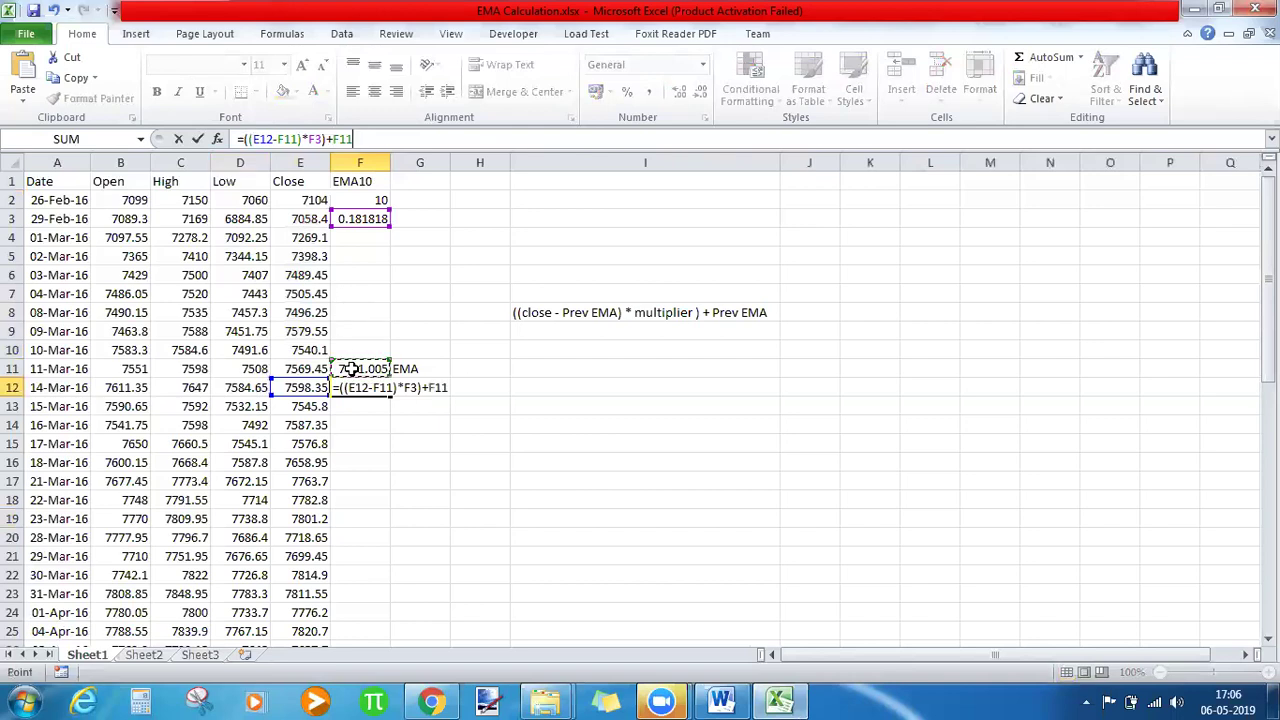
key(Return)
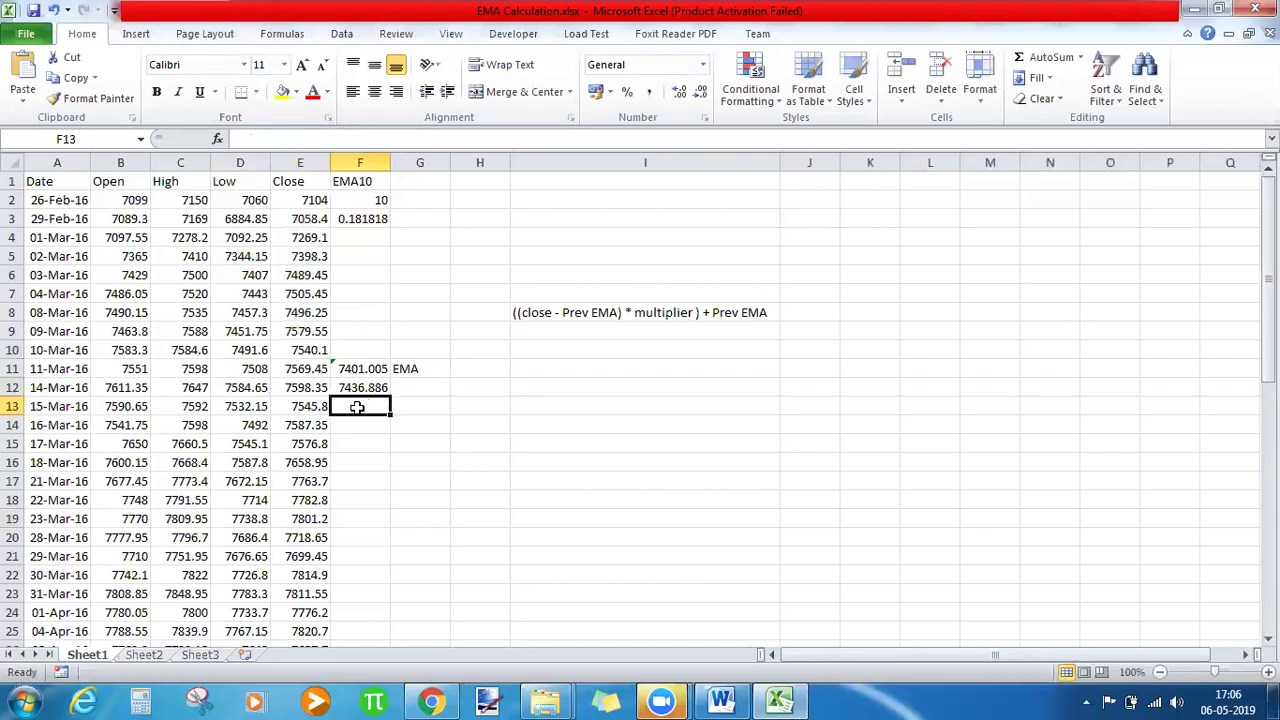
Clear the stray brackets typed into F13.
text((()
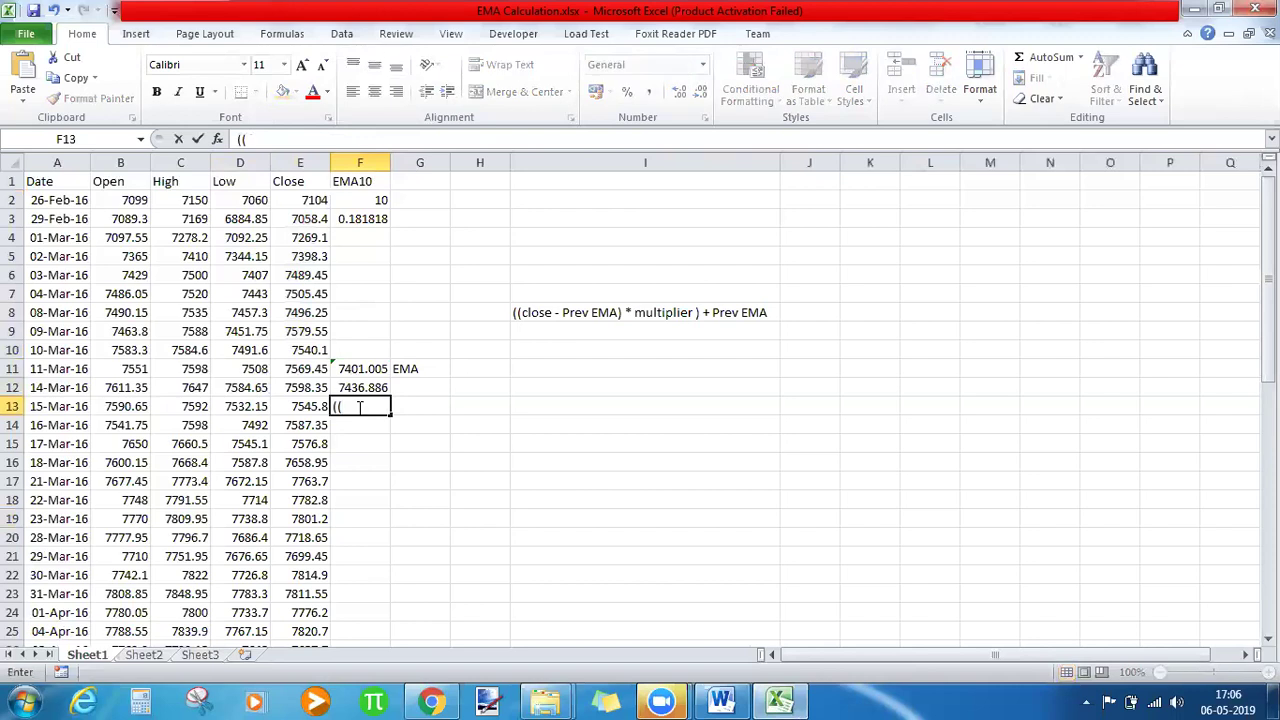
click(294, 406)
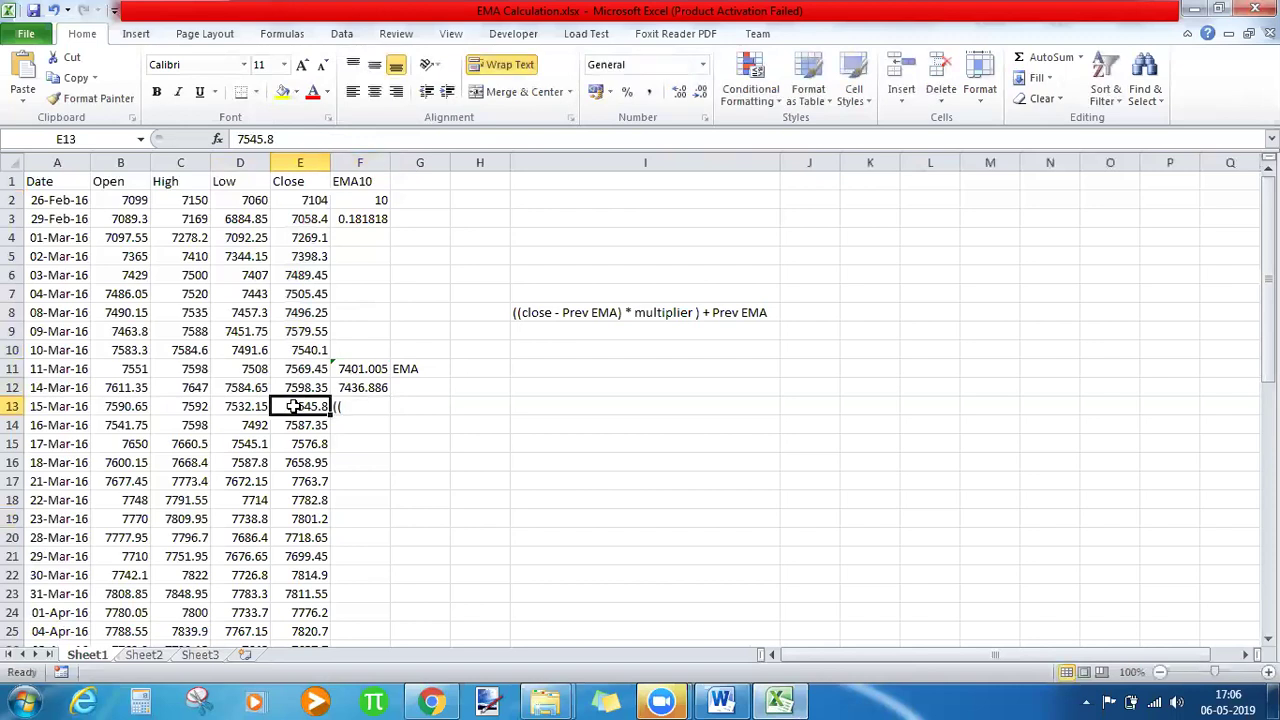
click(371, 406)
key(Delete)
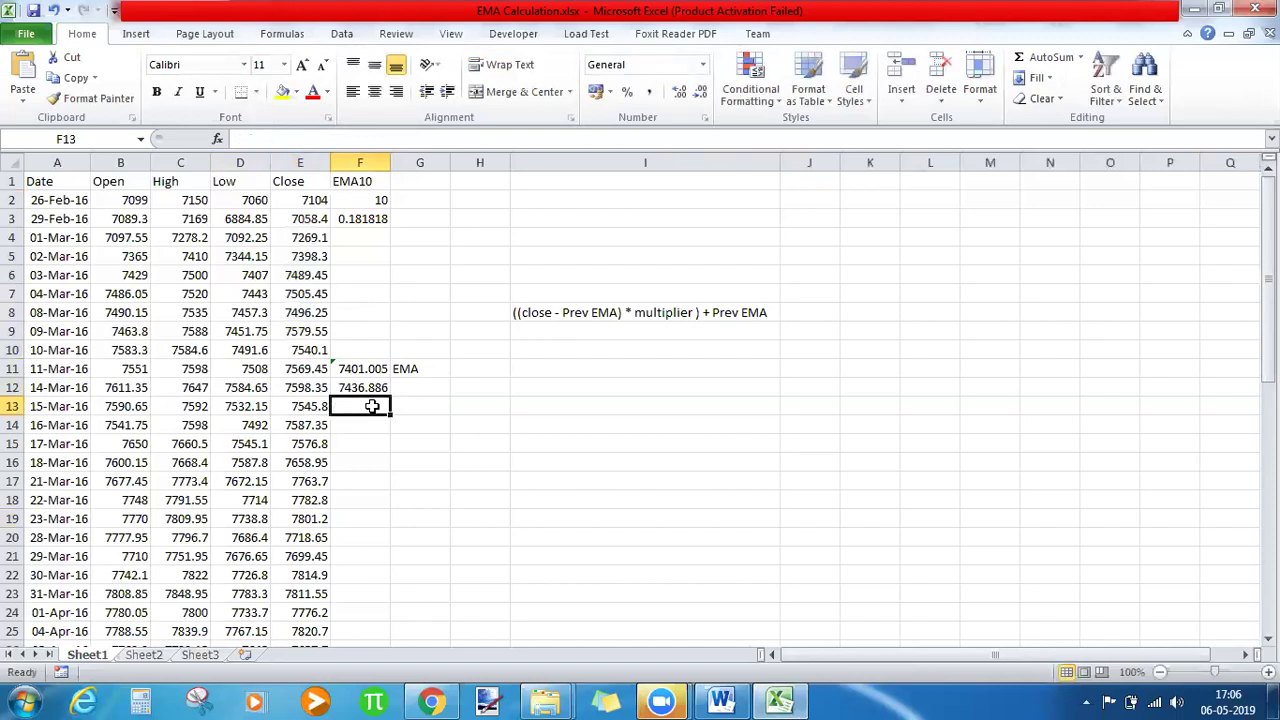
Enter =((E13-F12)*F3)+F12 in F13, giving 7456.688, then select F12:F15.
text(=(()
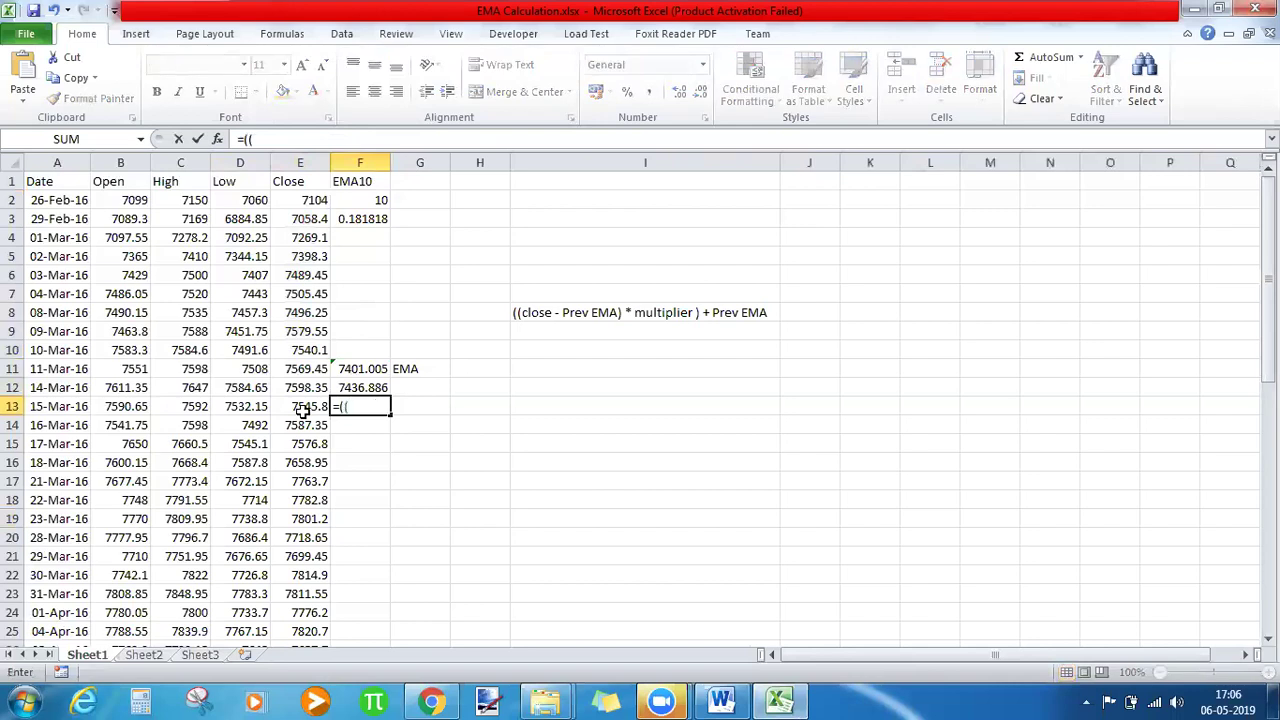
click(300, 407)
text(-)
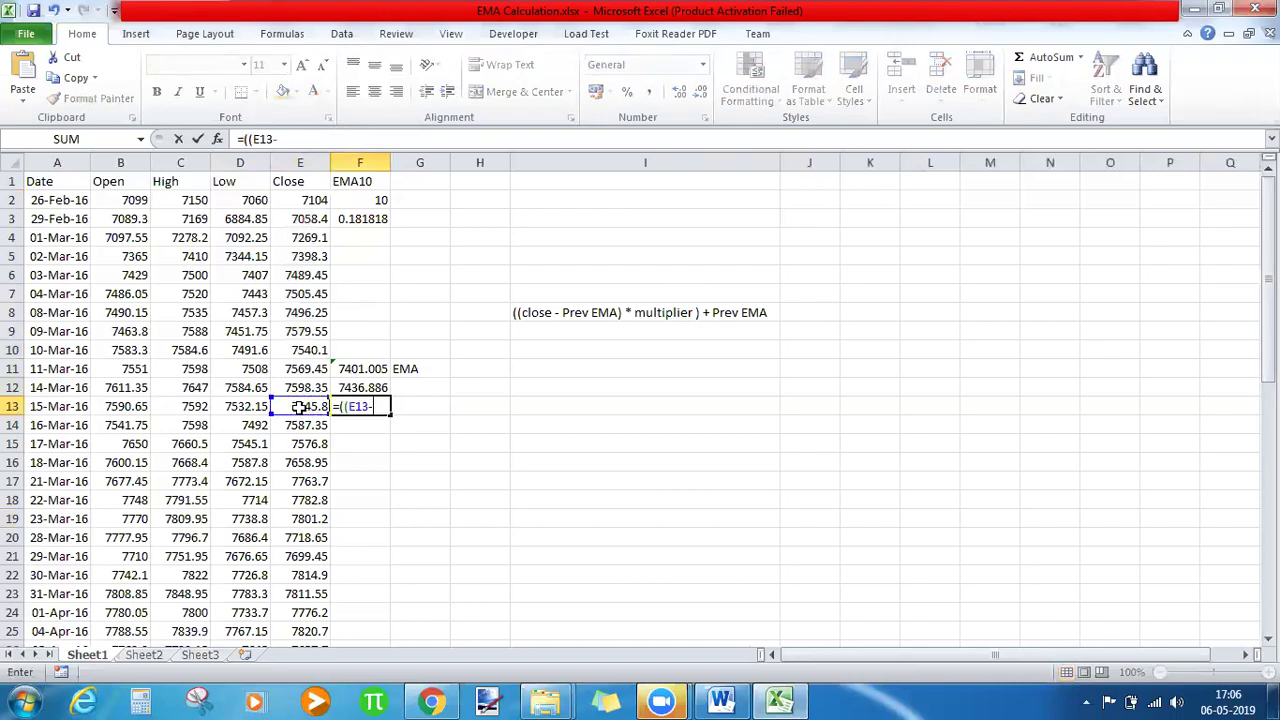
click(360, 387)
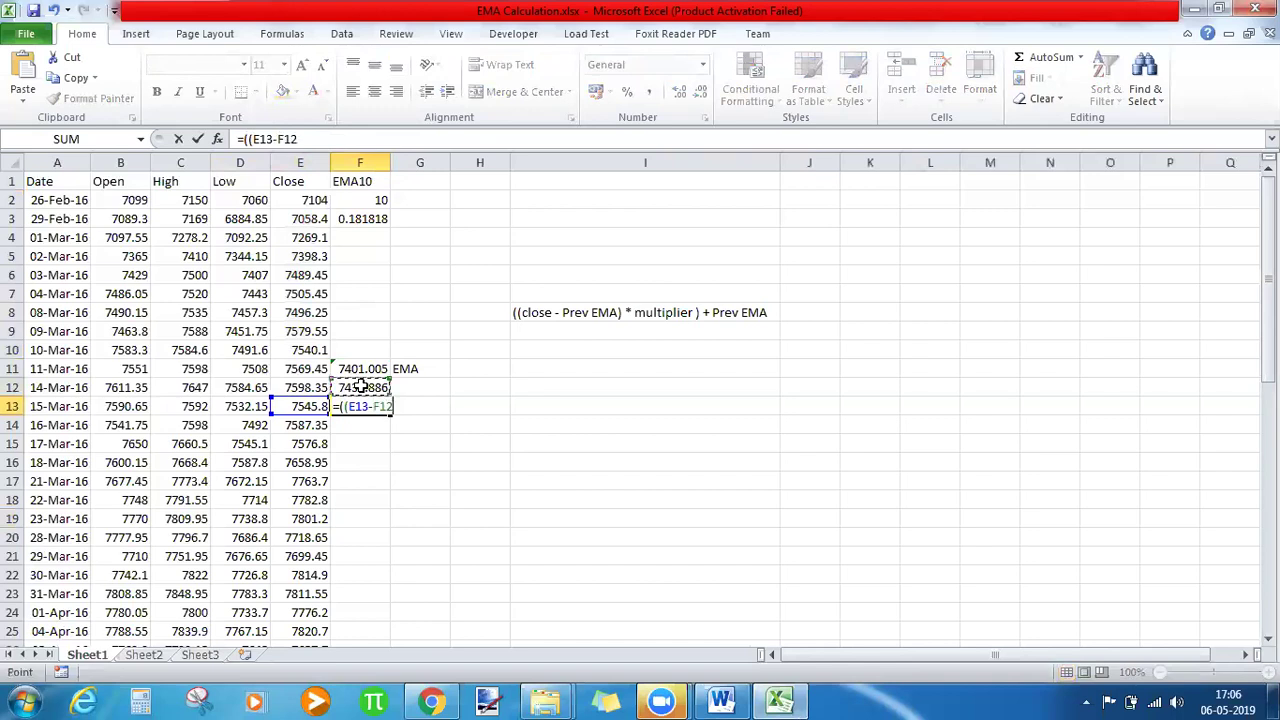
text()*)
click(367, 218)
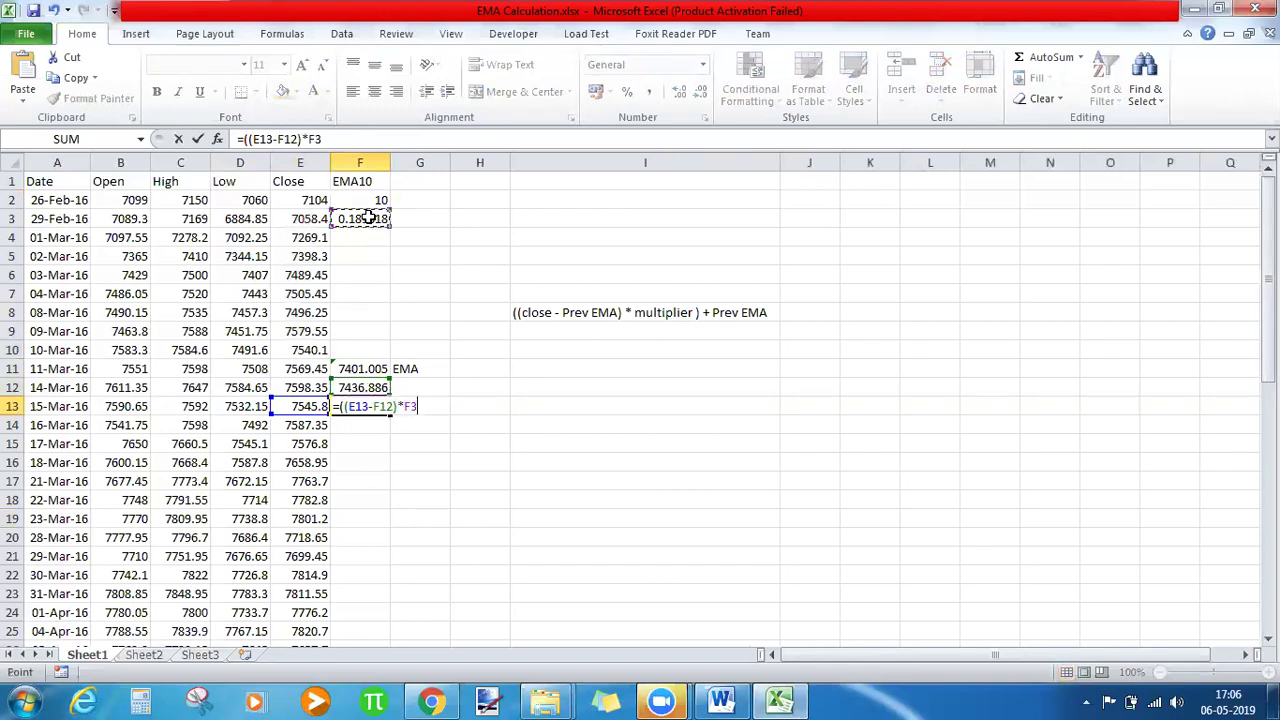
text()+)
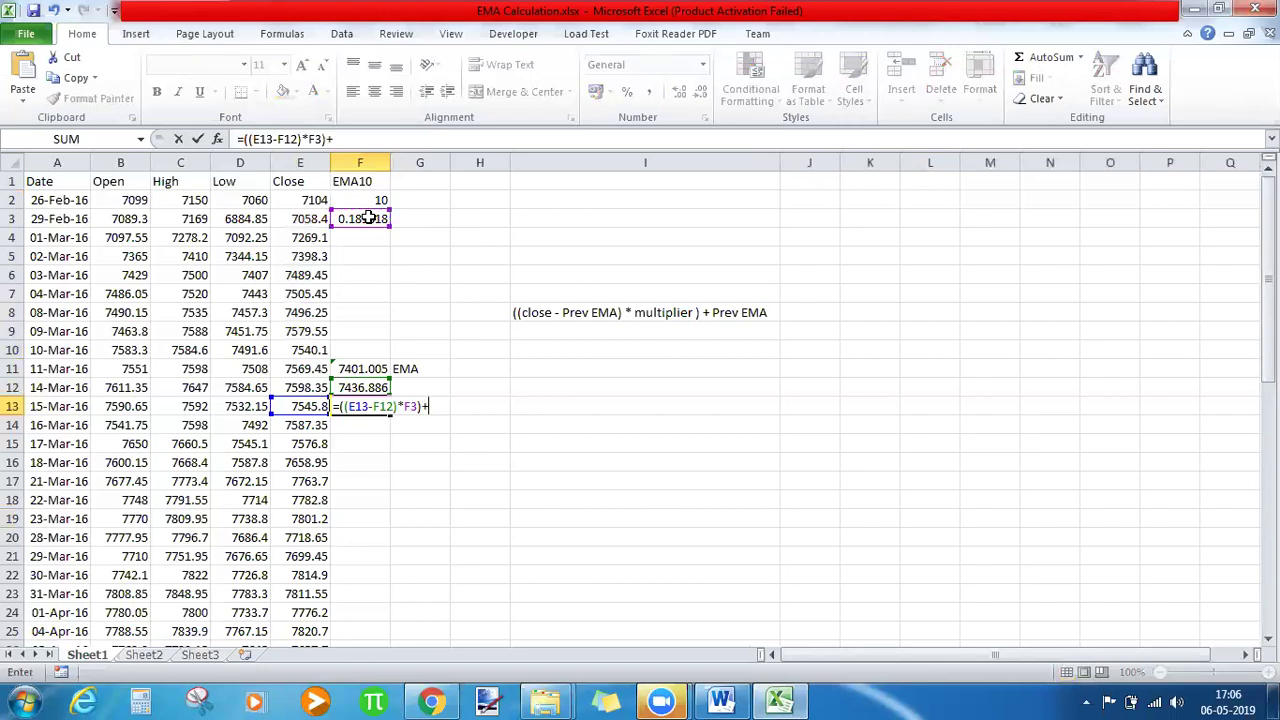
click(363, 389)
key(Return)
drag(363, 389, 352, 444)
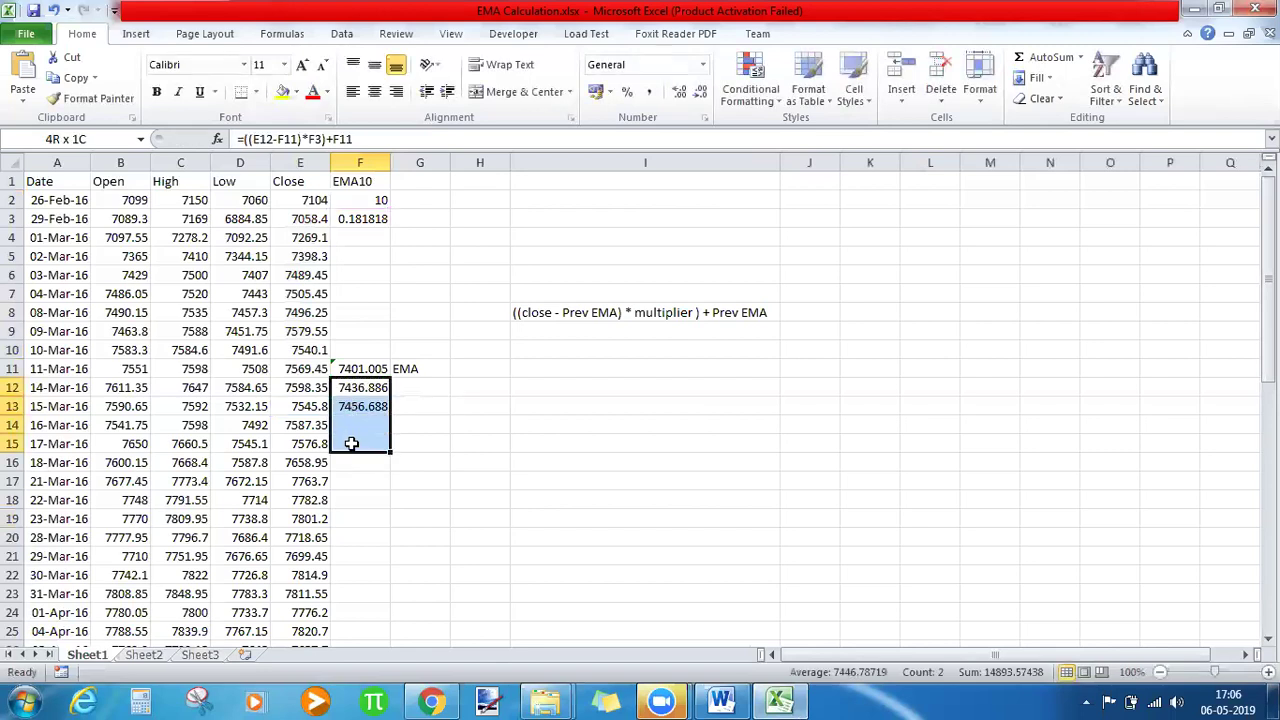
click(362, 369)
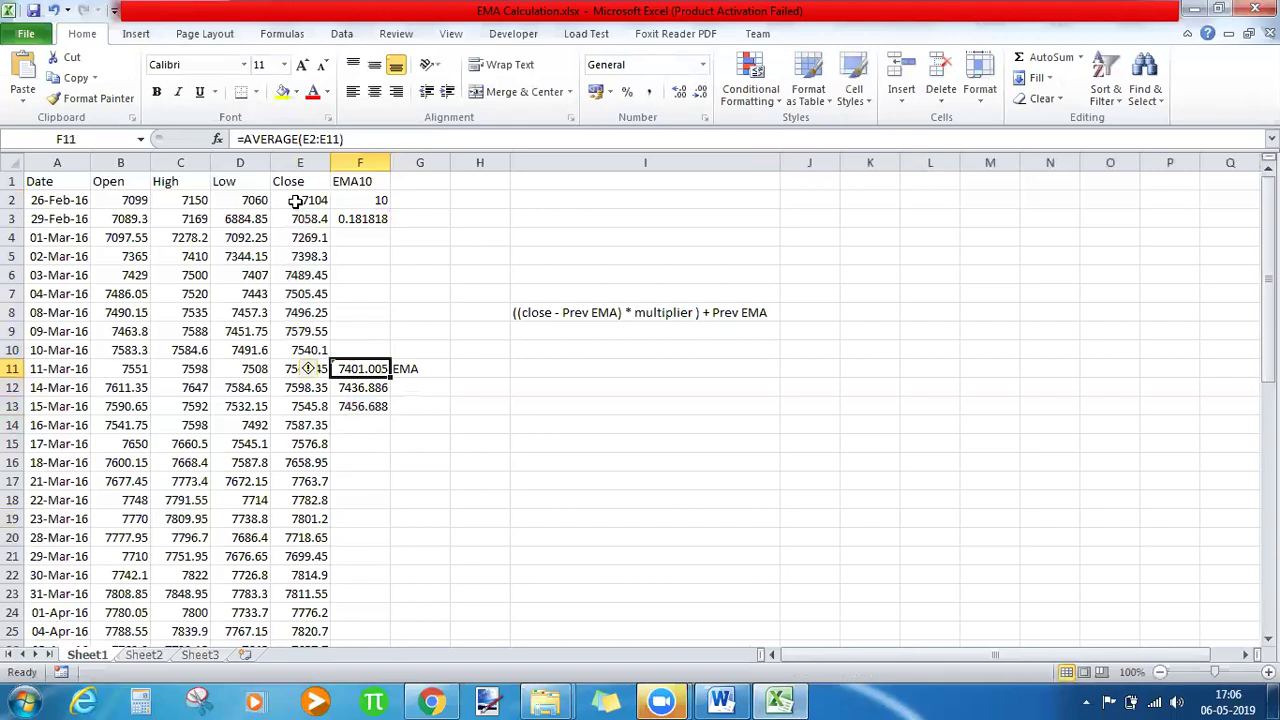
drag(298, 200, 314, 372)
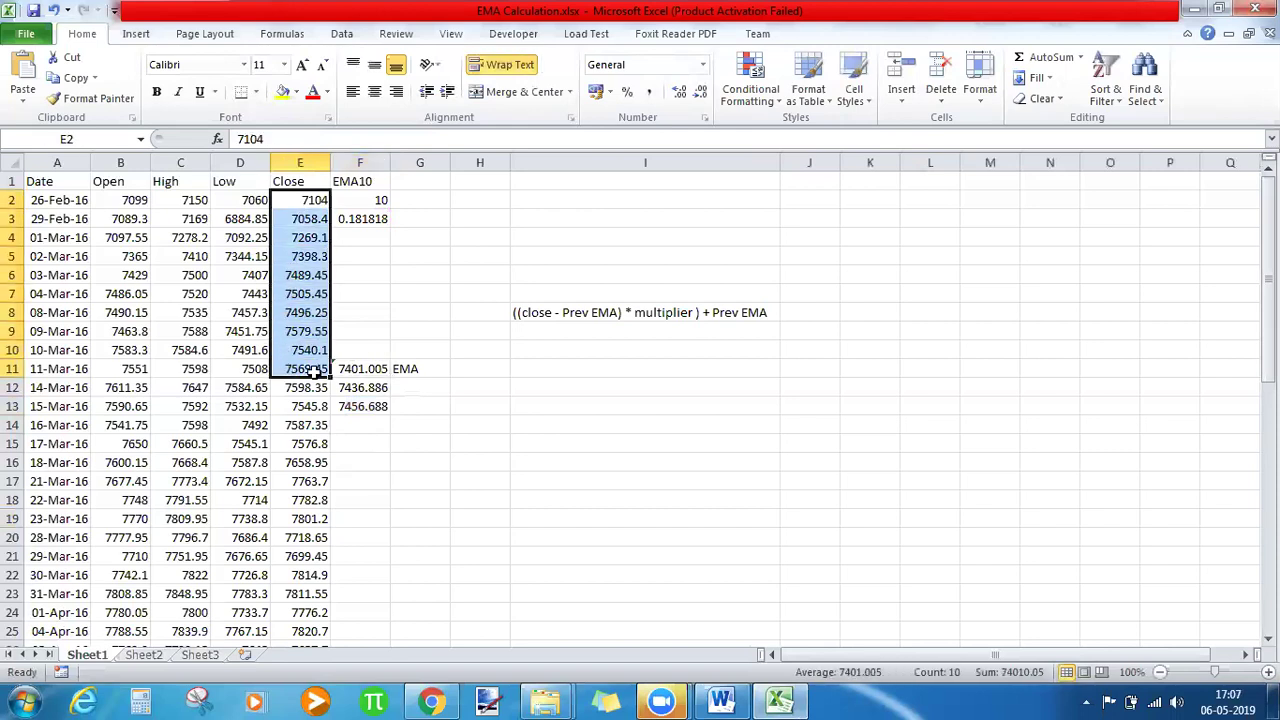
click(341, 388)
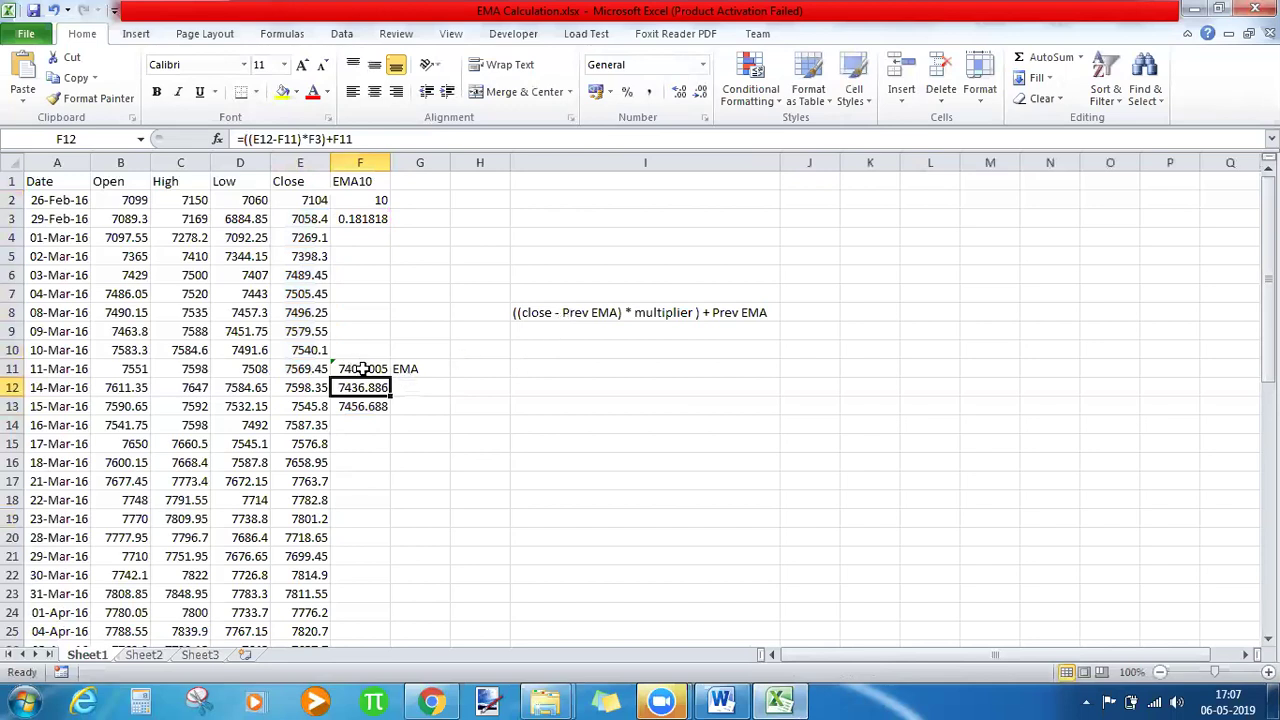
click(362, 407)
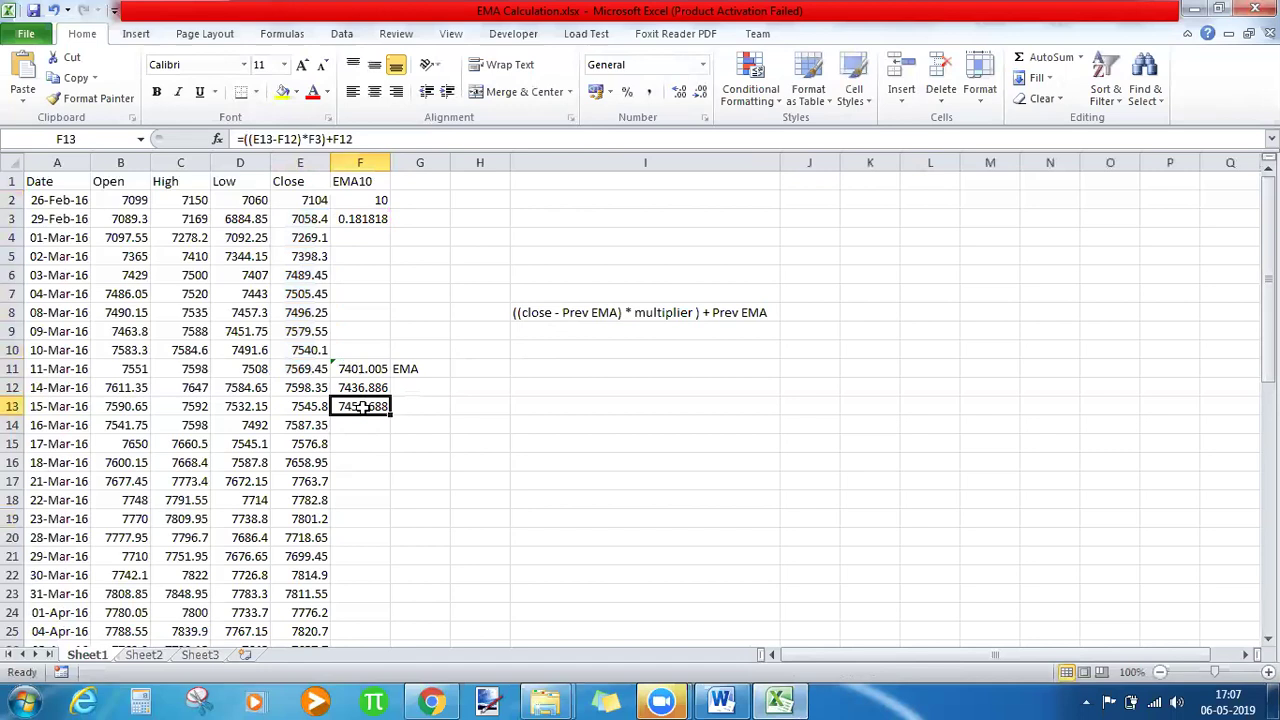
click(362, 389)
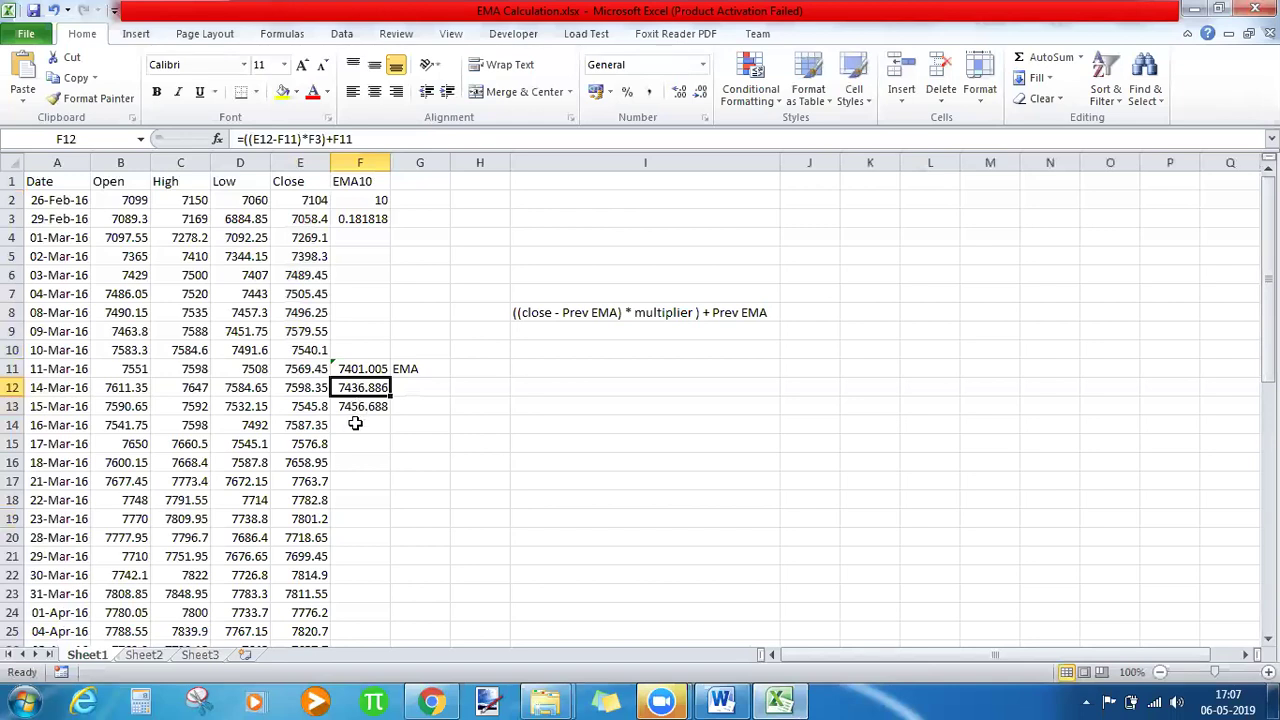
drag(368, 397, 366, 406)
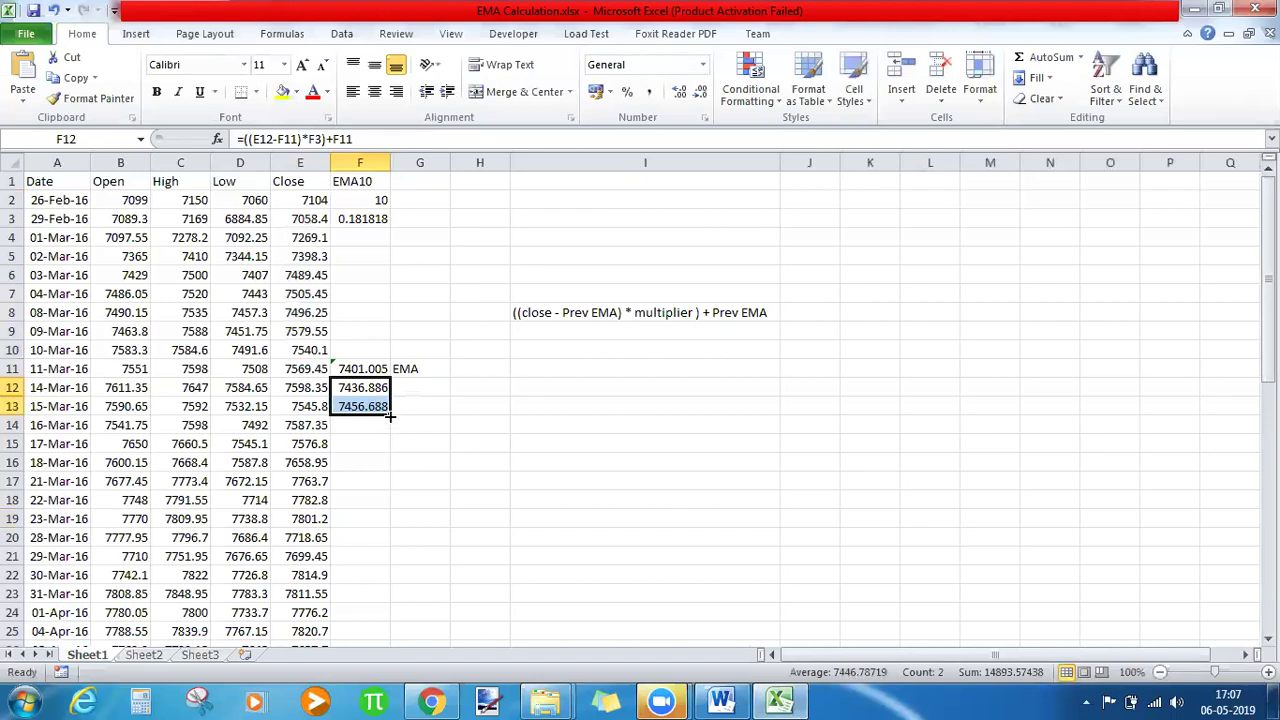
double_click(390, 416)
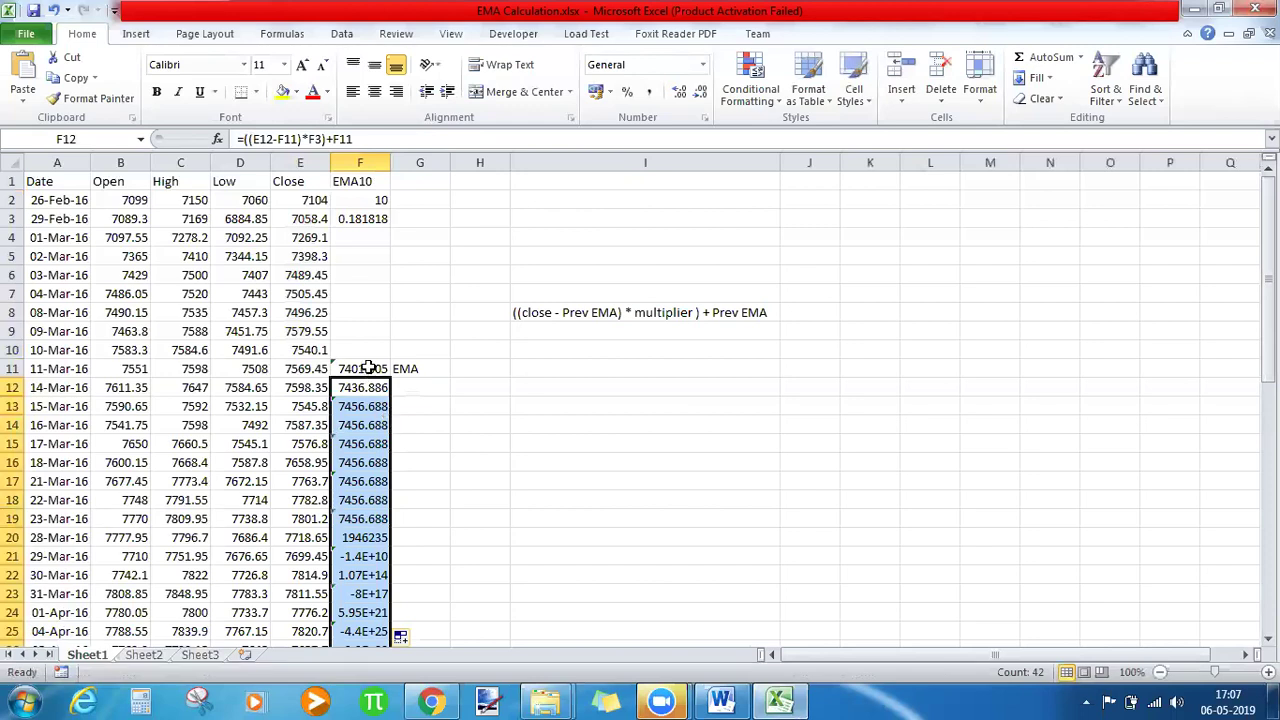
click(368, 386)
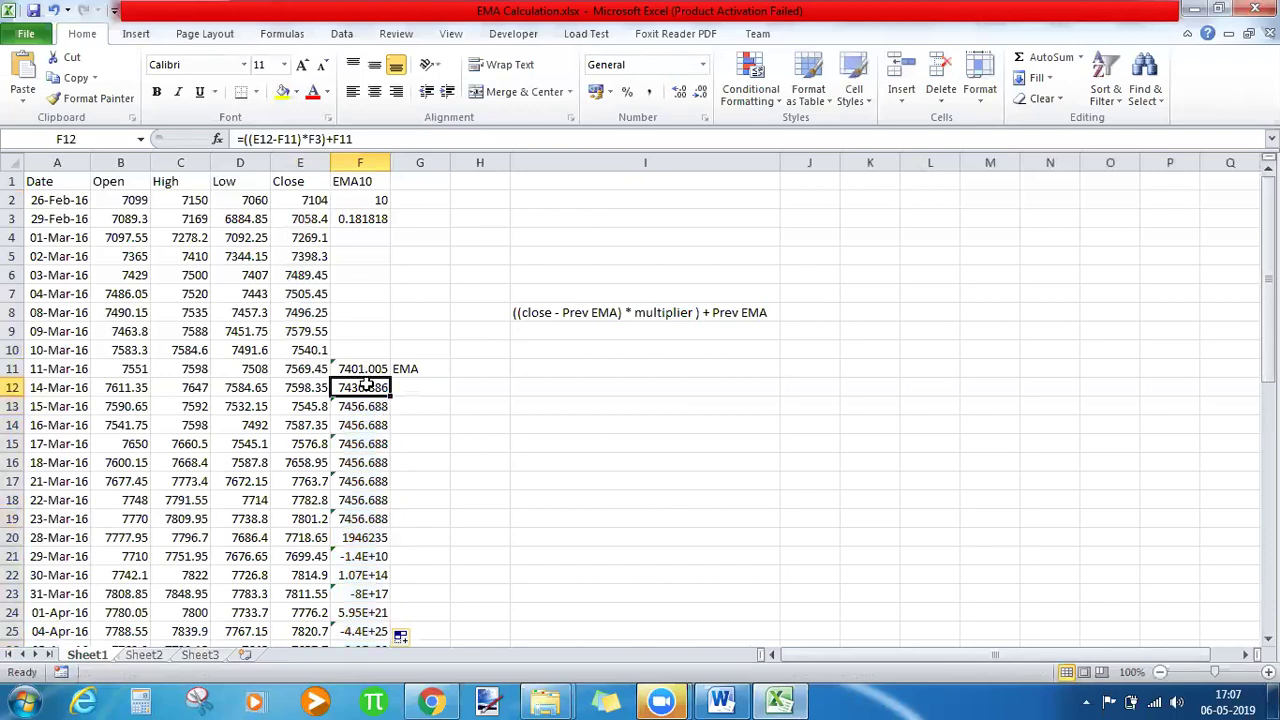
key(Down)
key(Down)
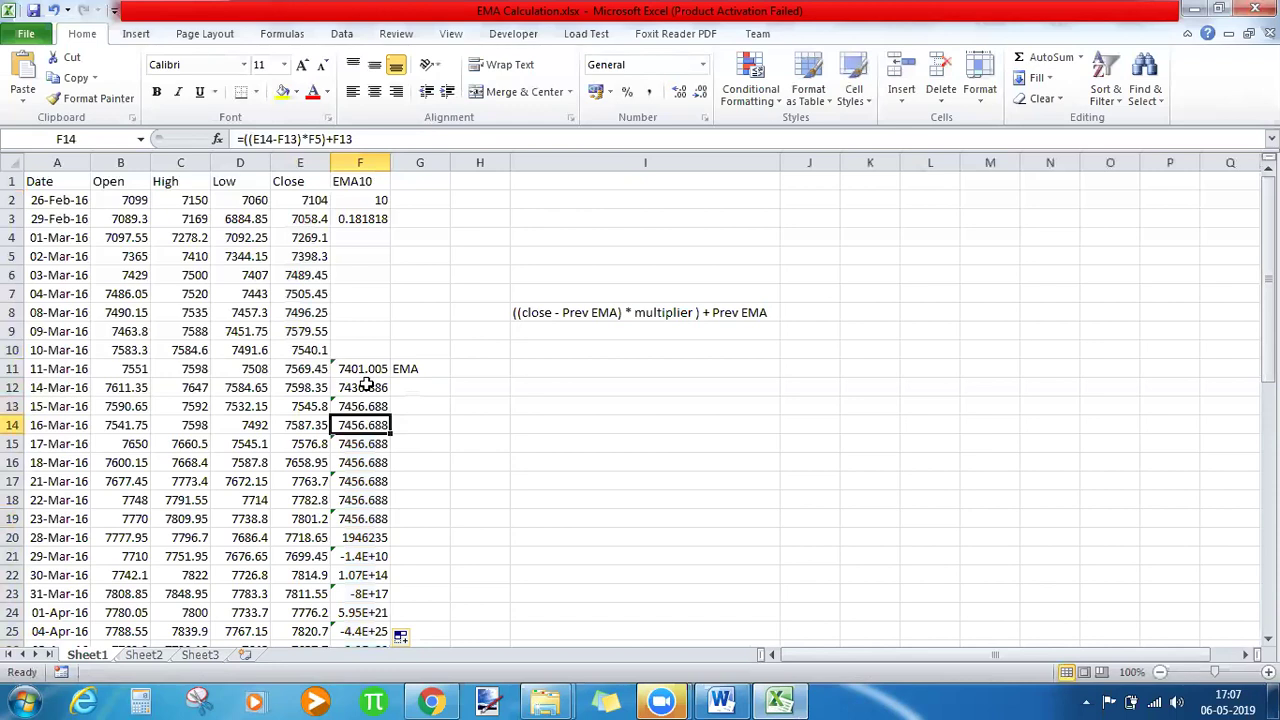
key(ctrl+shift+Down)
key(Delete)
scroll(368, 386, up, 6)
key(Up)
key(Up)
Change F3 to $F$3 in F12's formula and fill it down the EMA10 column, reaching 7727.207.
click(316, 140)
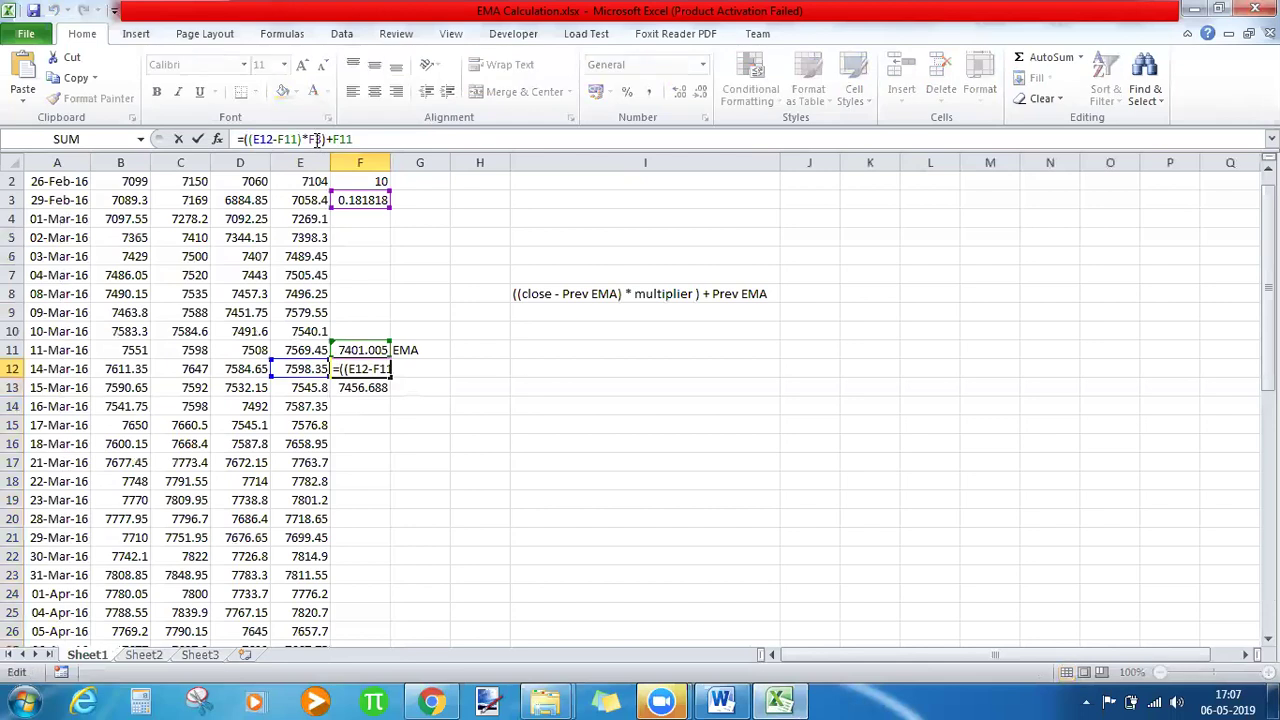
key(F4)
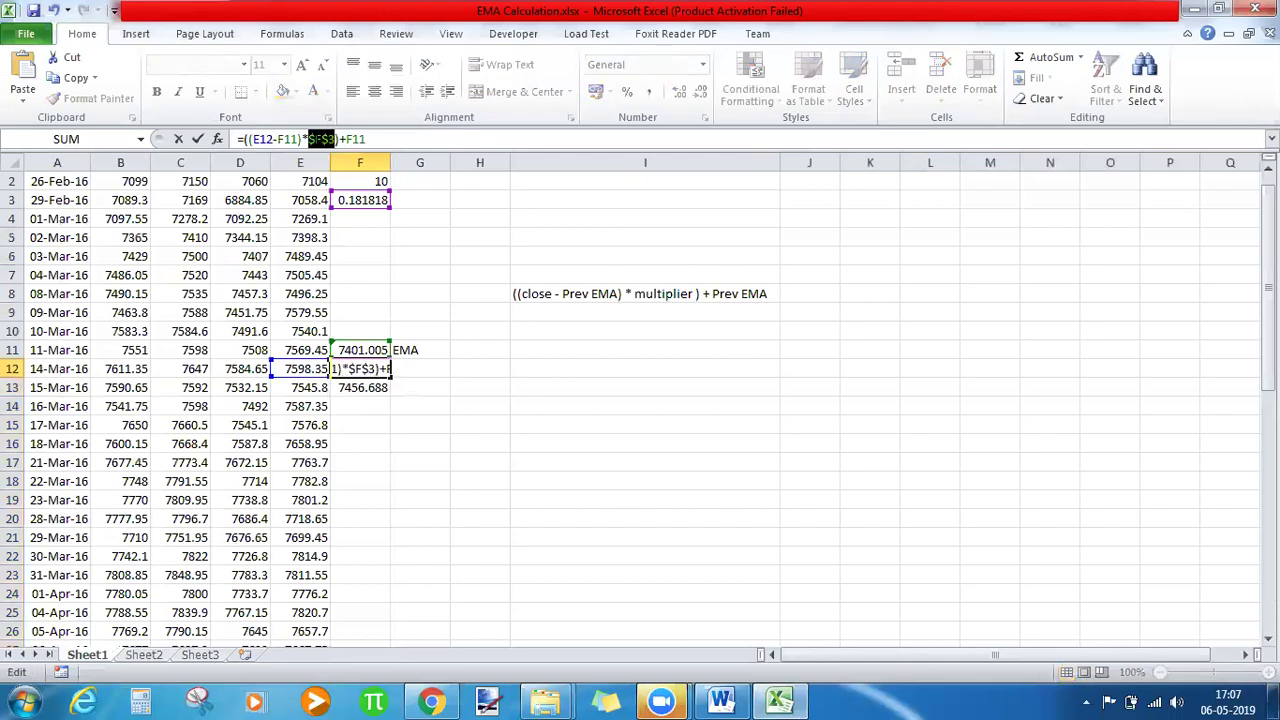
key(Return)
key(Up)
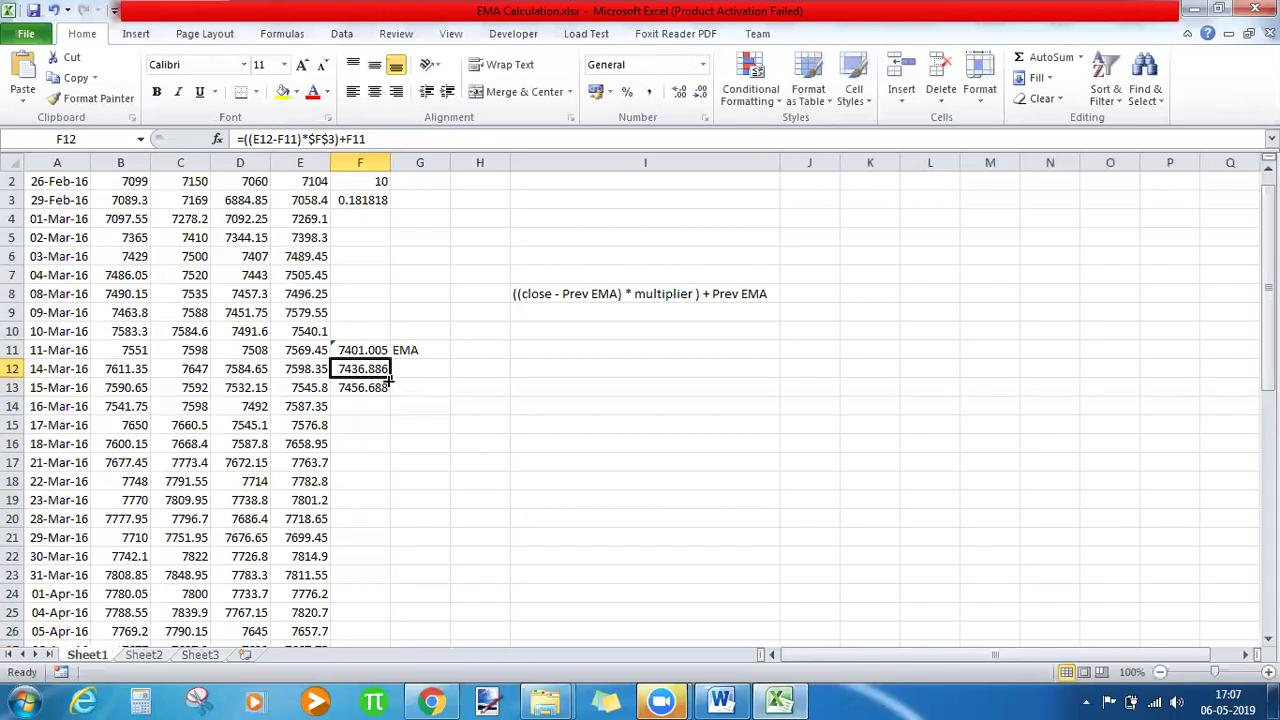
drag(390, 378, 390, 390)
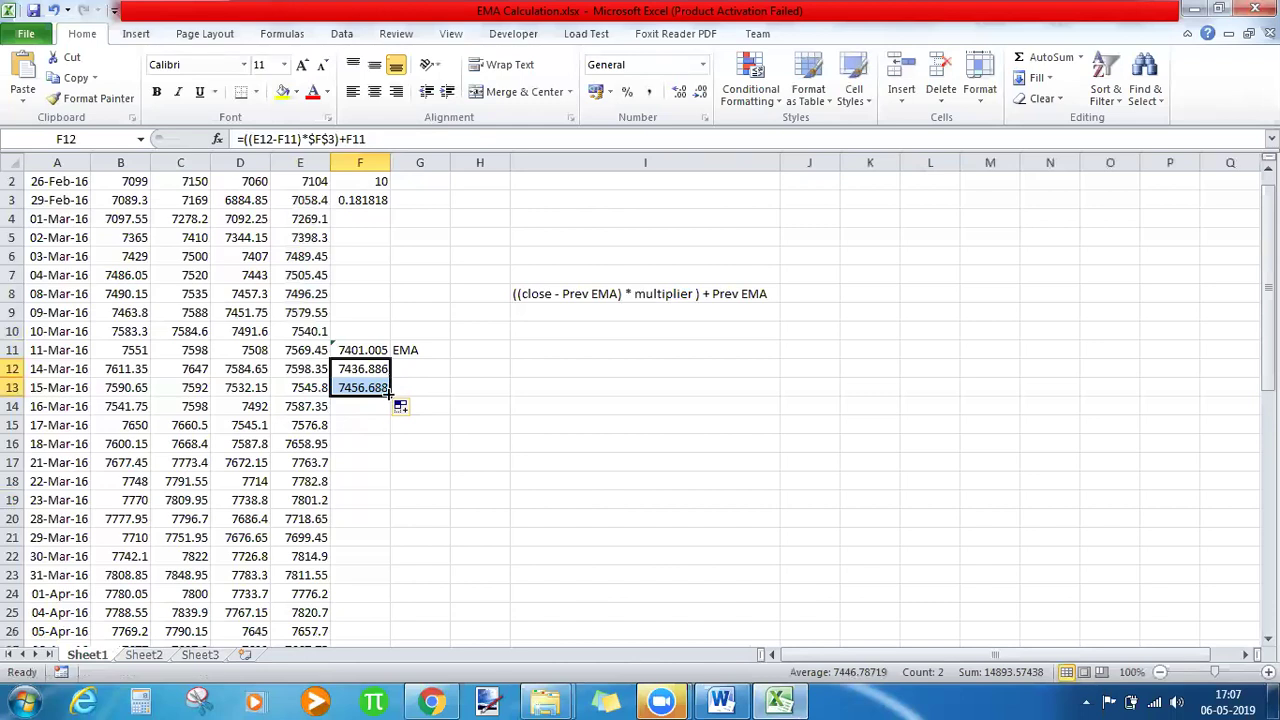
double_click(390, 396)
click(539, 468)
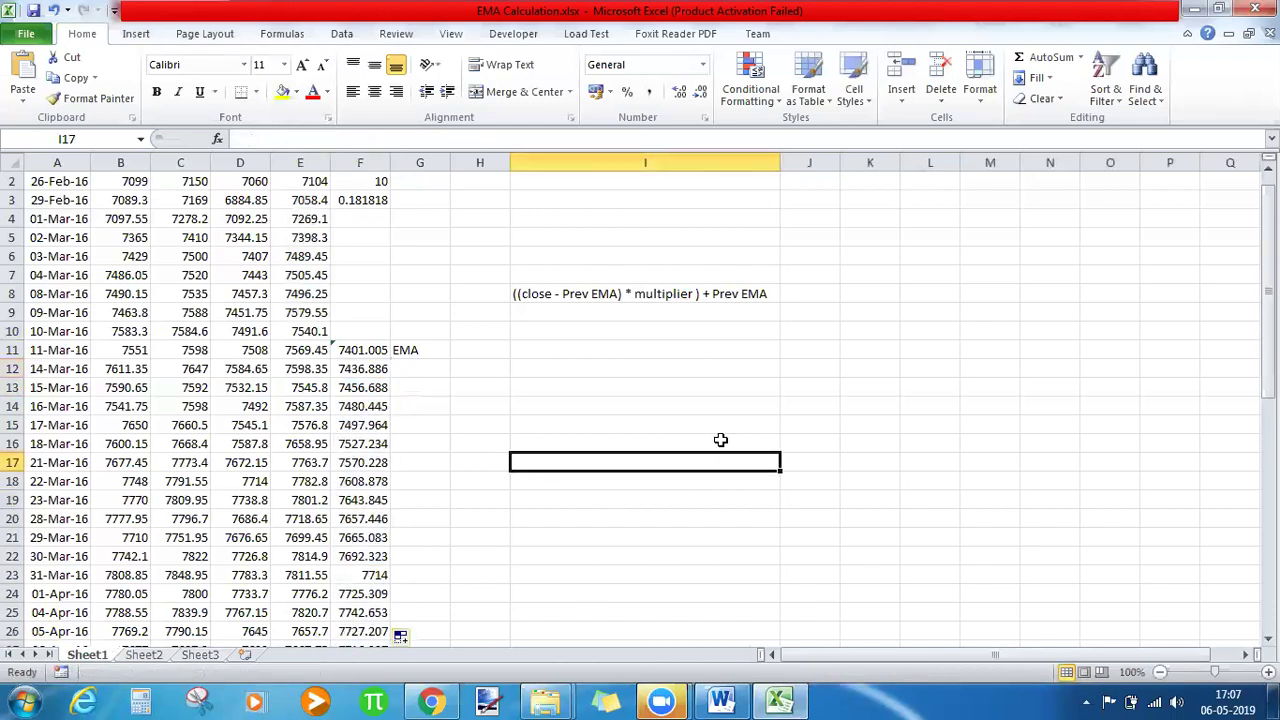
Insert a 2-D line chart of EMA10 values F11:F53 and delete its legend.
click(349, 349)
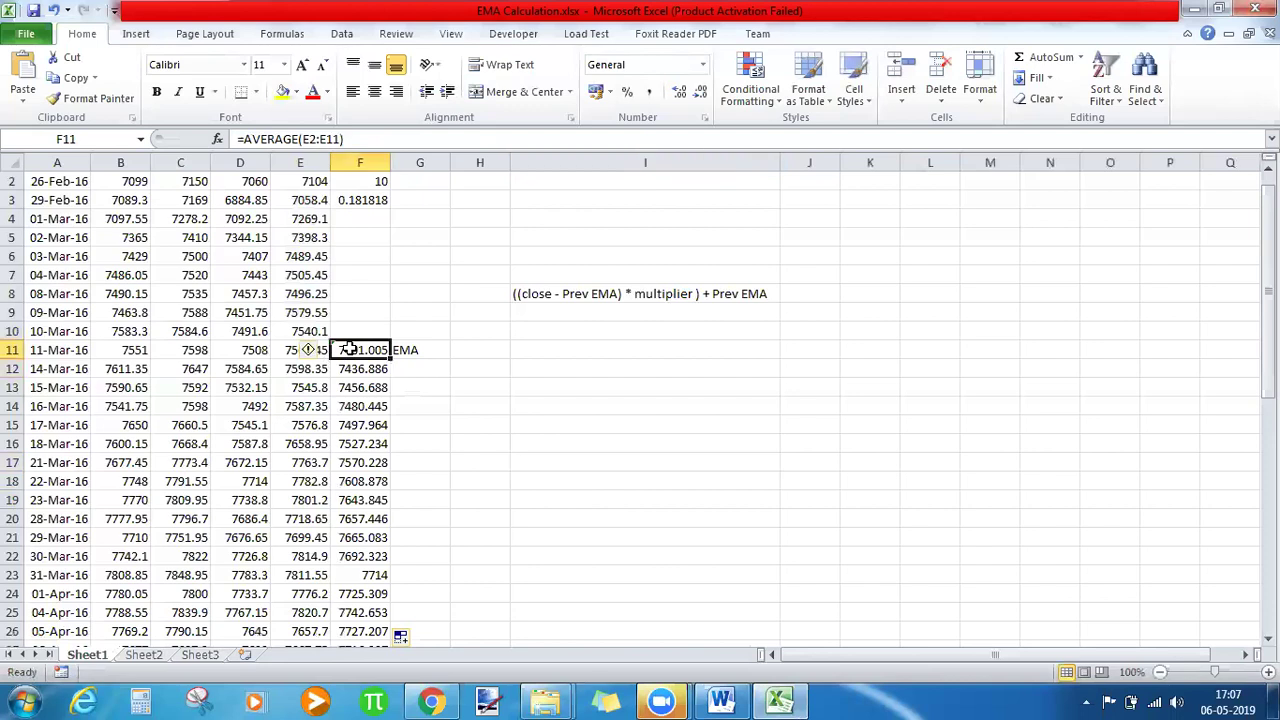
key(ctrl+shift+Down)
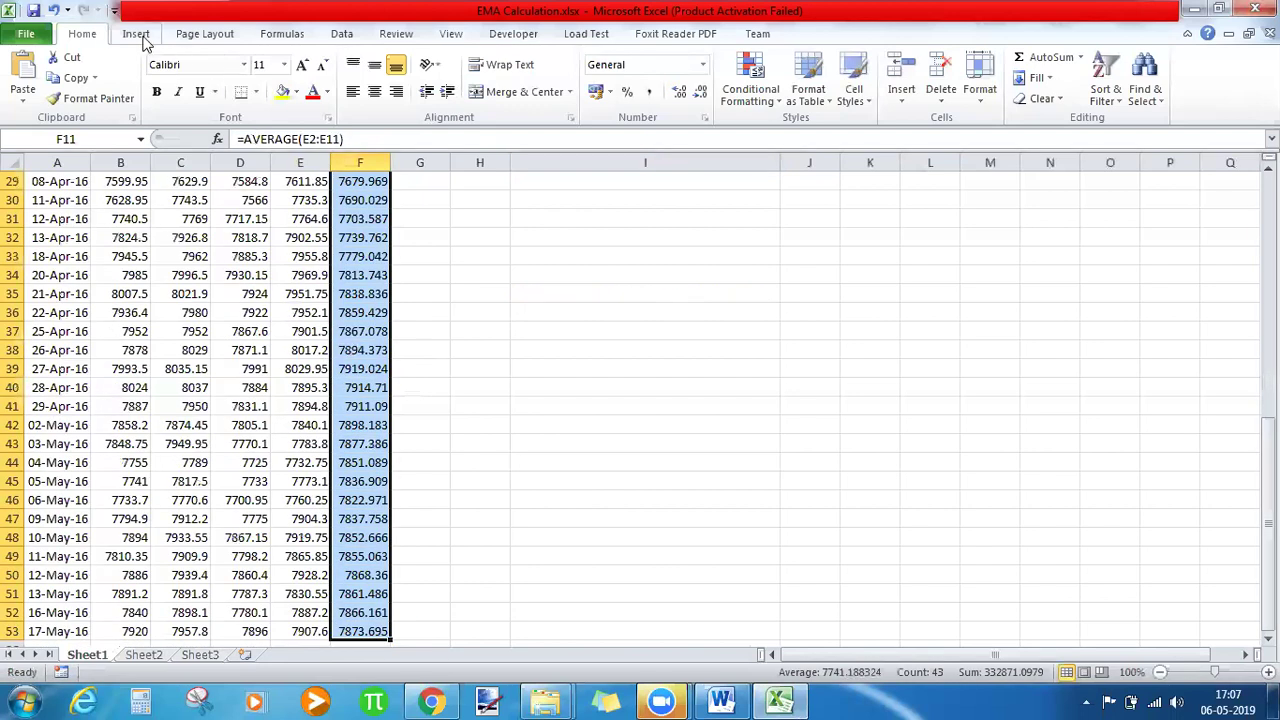
click(136, 34)
click(396, 78)
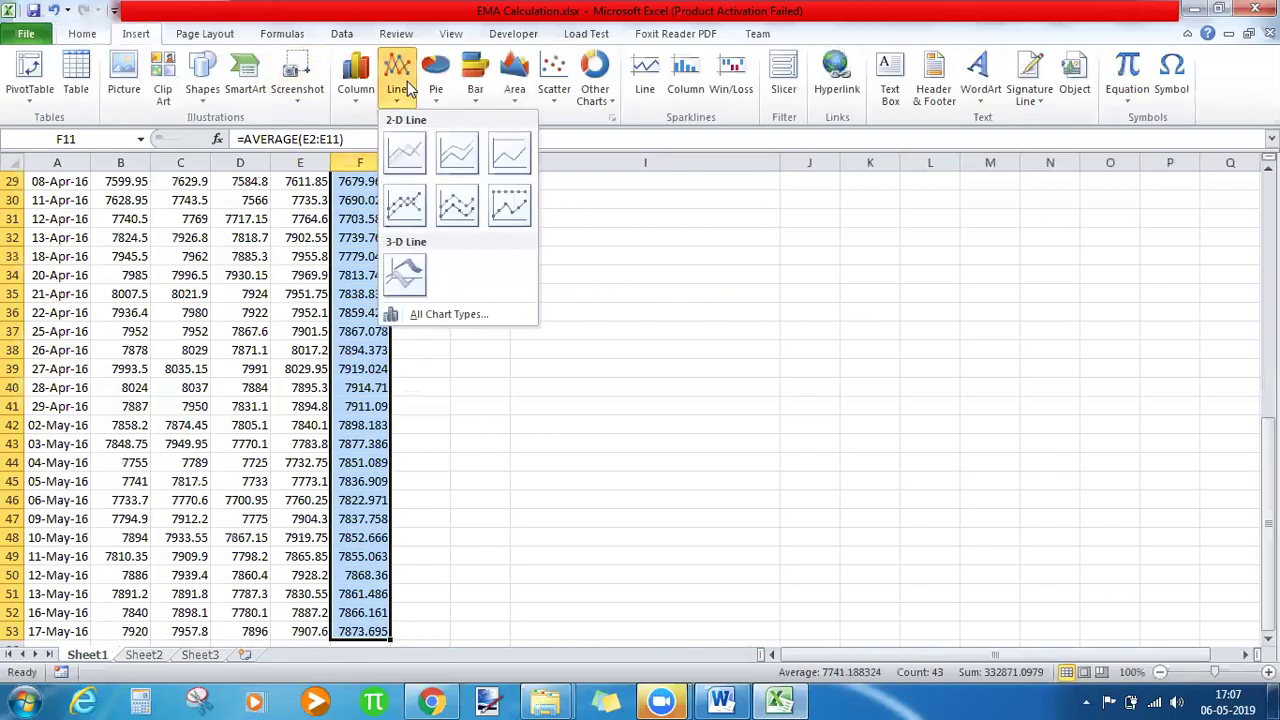
click(409, 155)
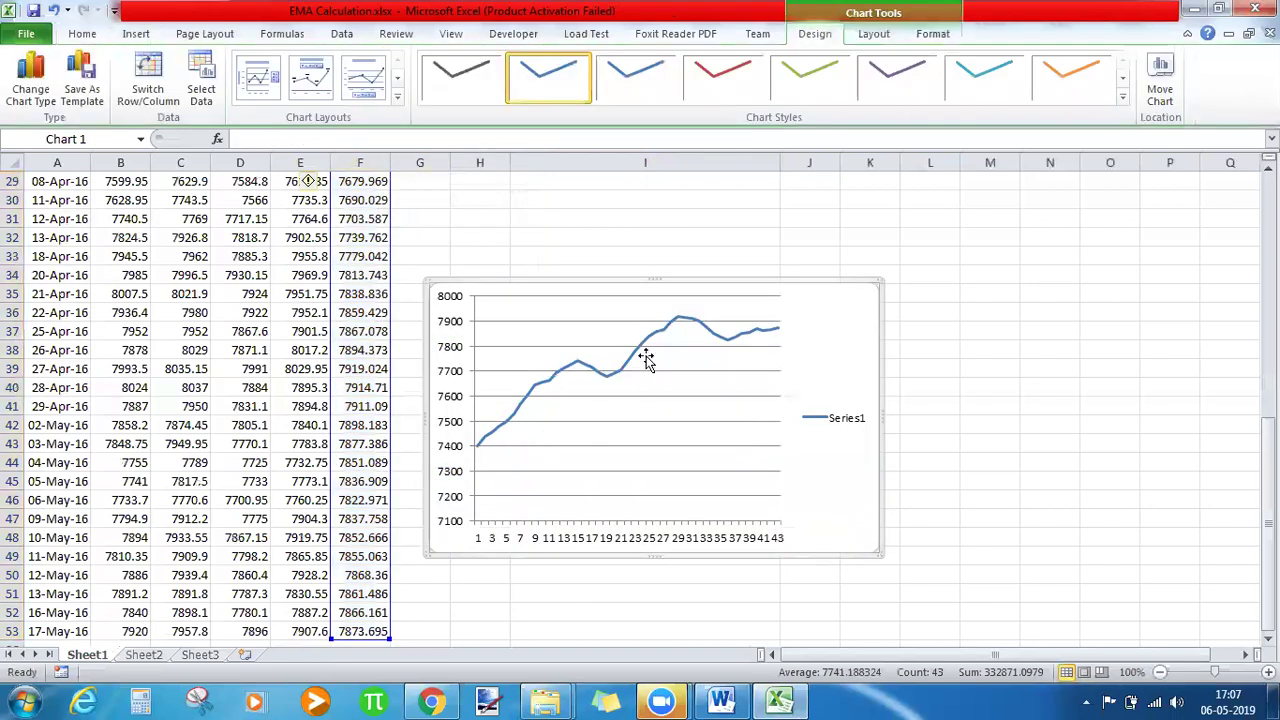
click(853, 422)
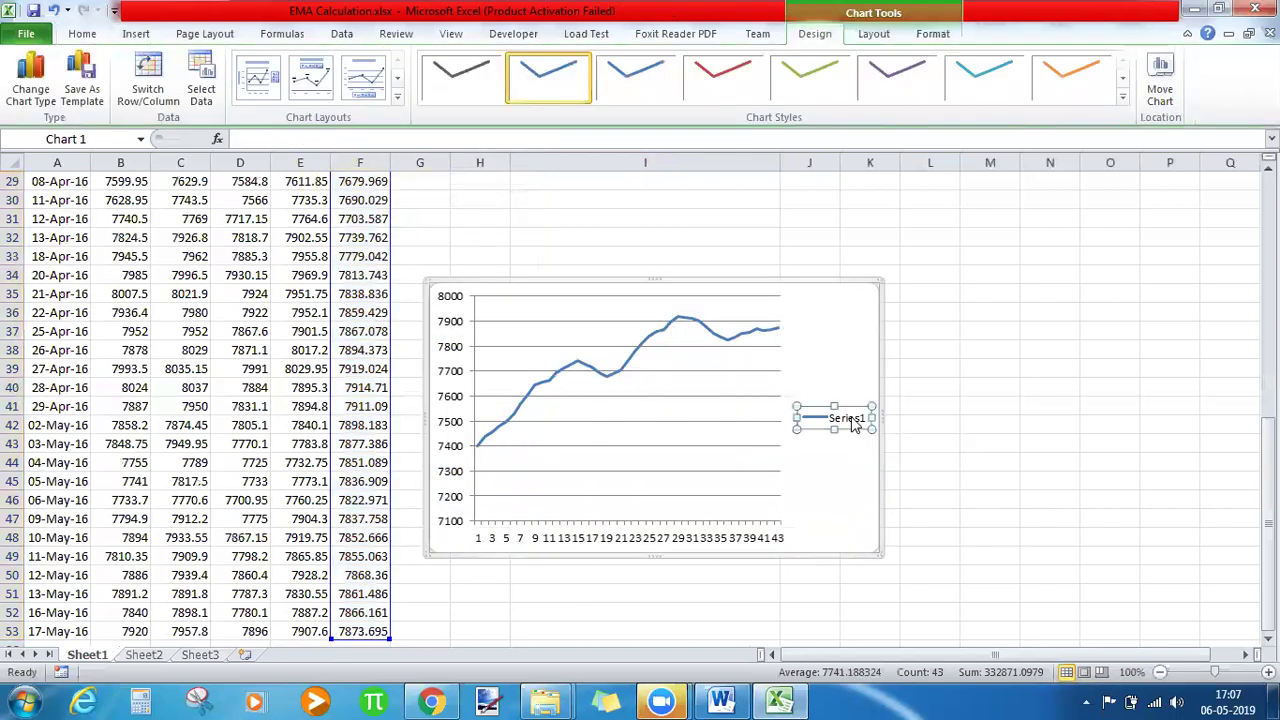
key(Delete)
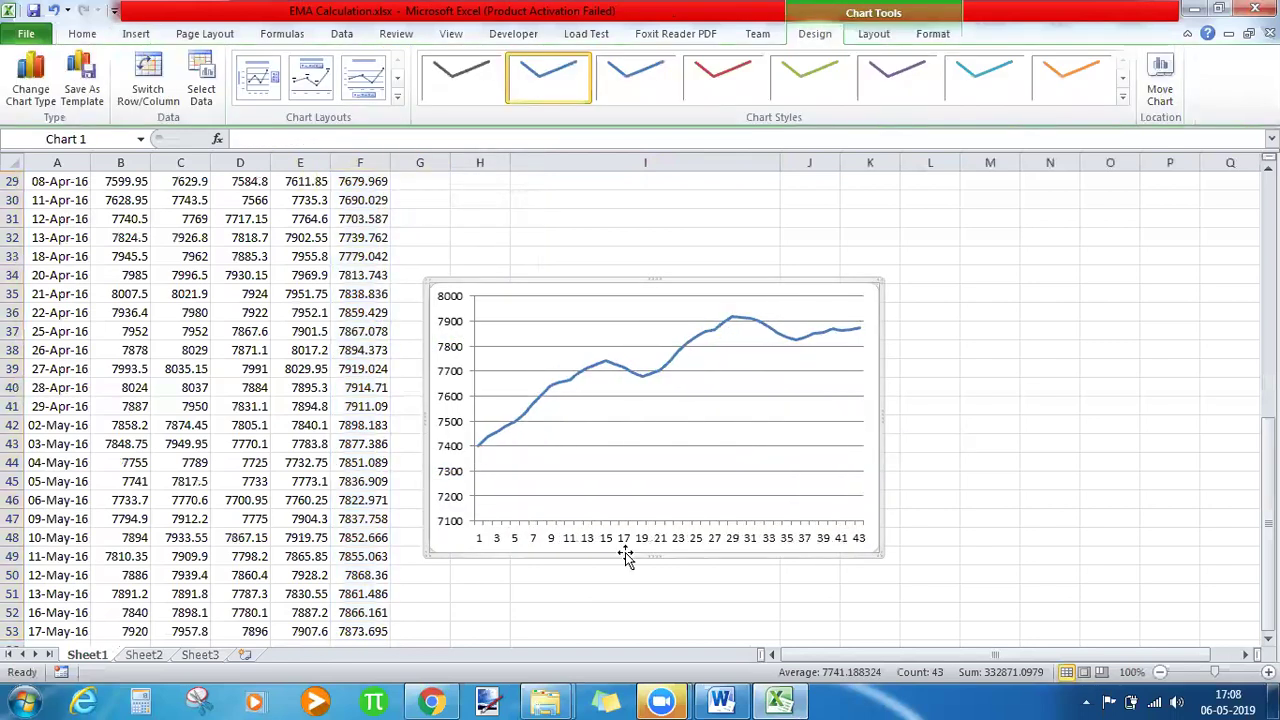
Set the chart's horizontal axis labels to dates A11:A53 (11-Mar-16 to 17-May-16).
right_click(463, 485)
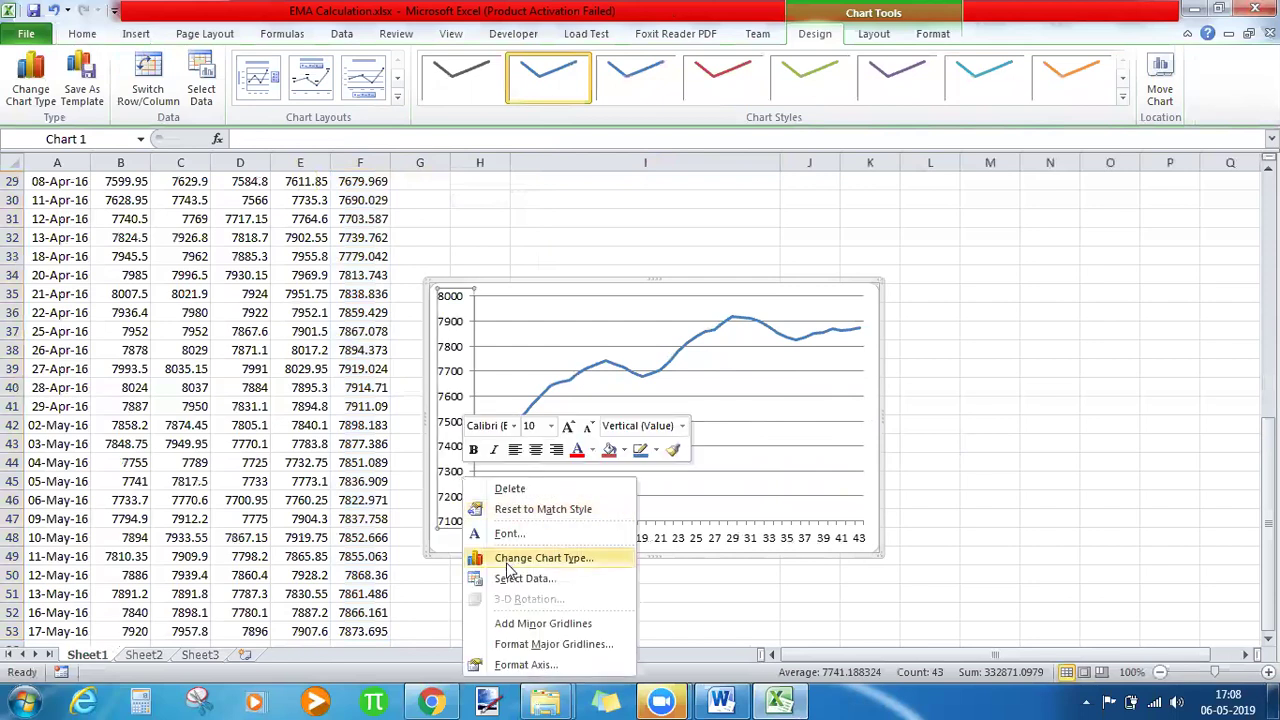
click(500, 577)
click(718, 367)
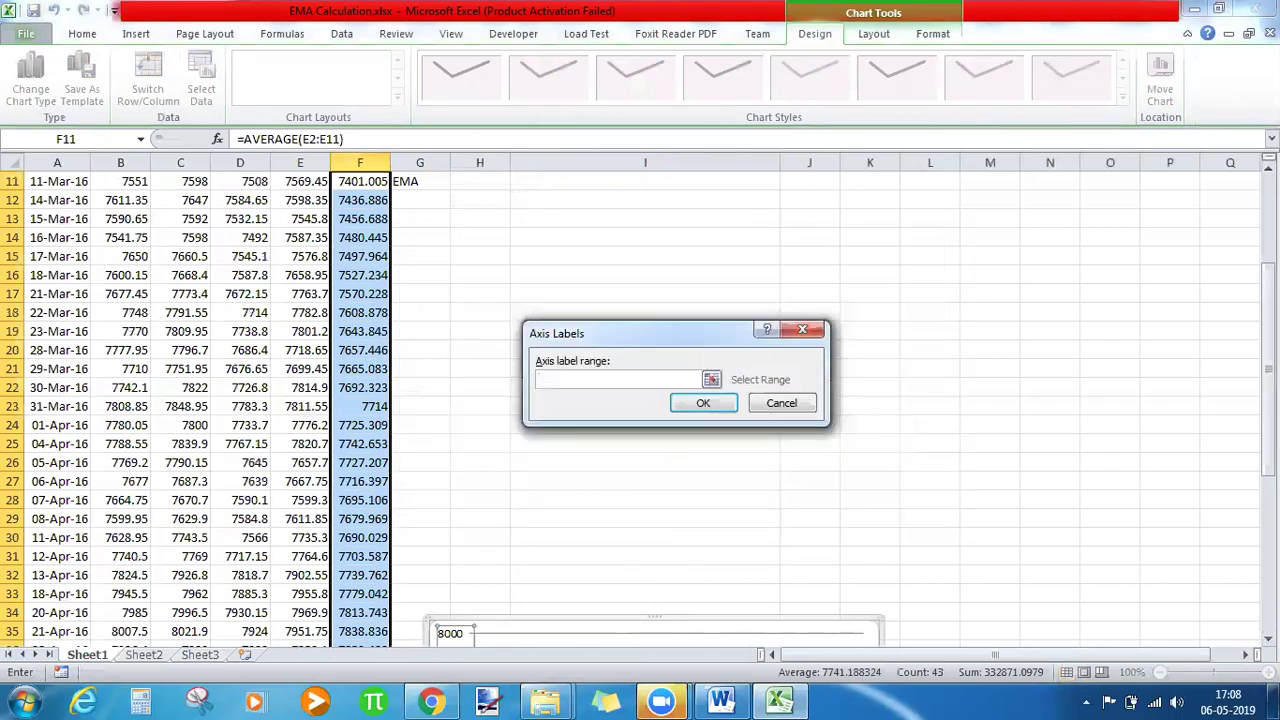
scroll(230, 193, up, 4)
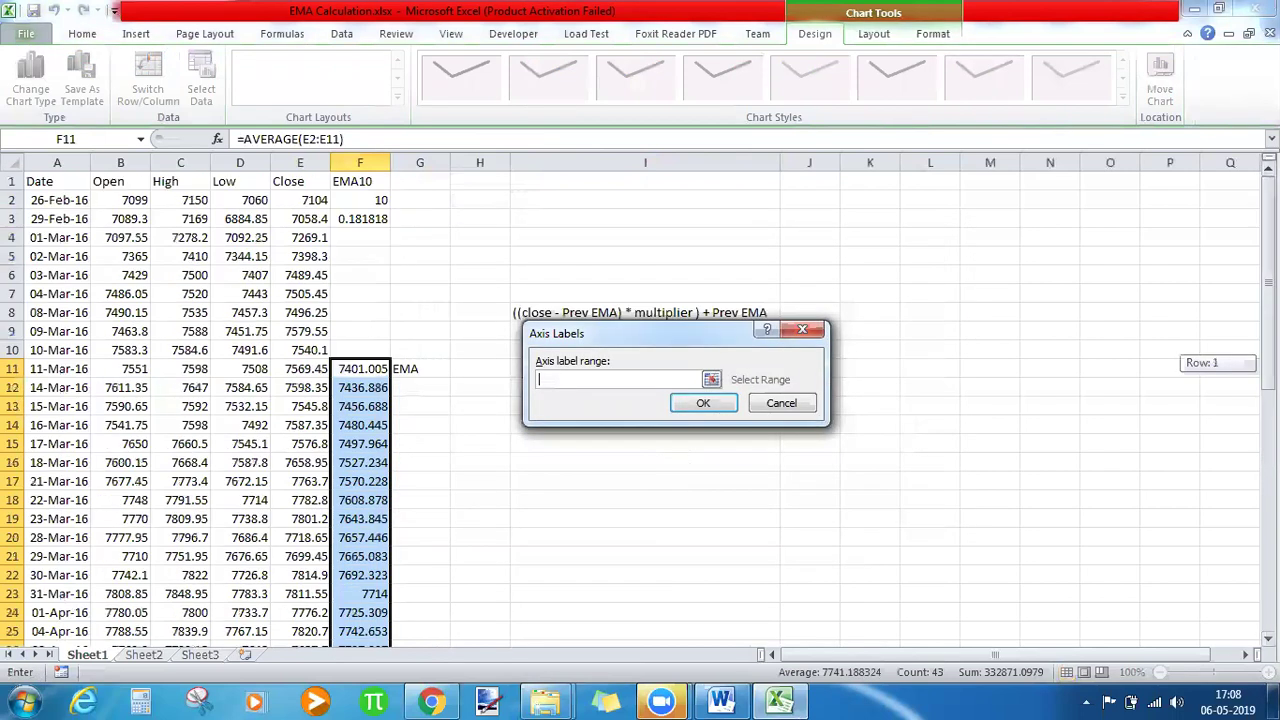
click(42, 370)
key(ctrl+shift+Down)
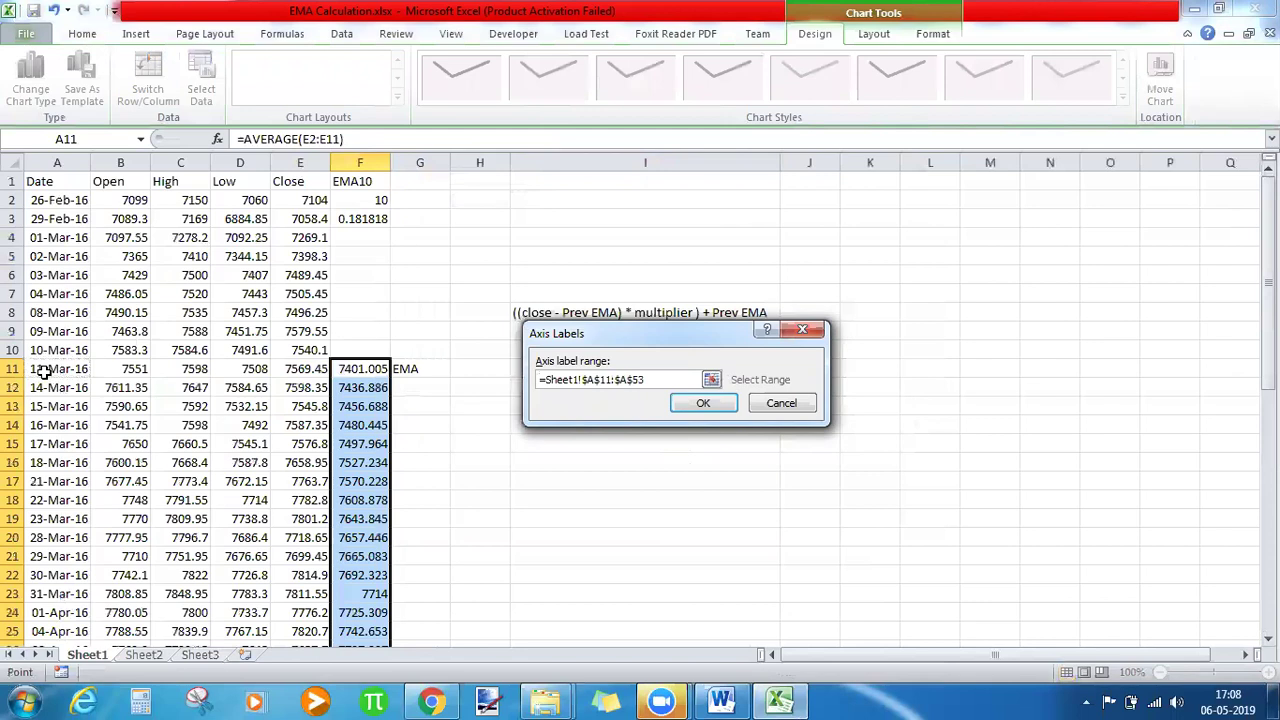
key(Return)
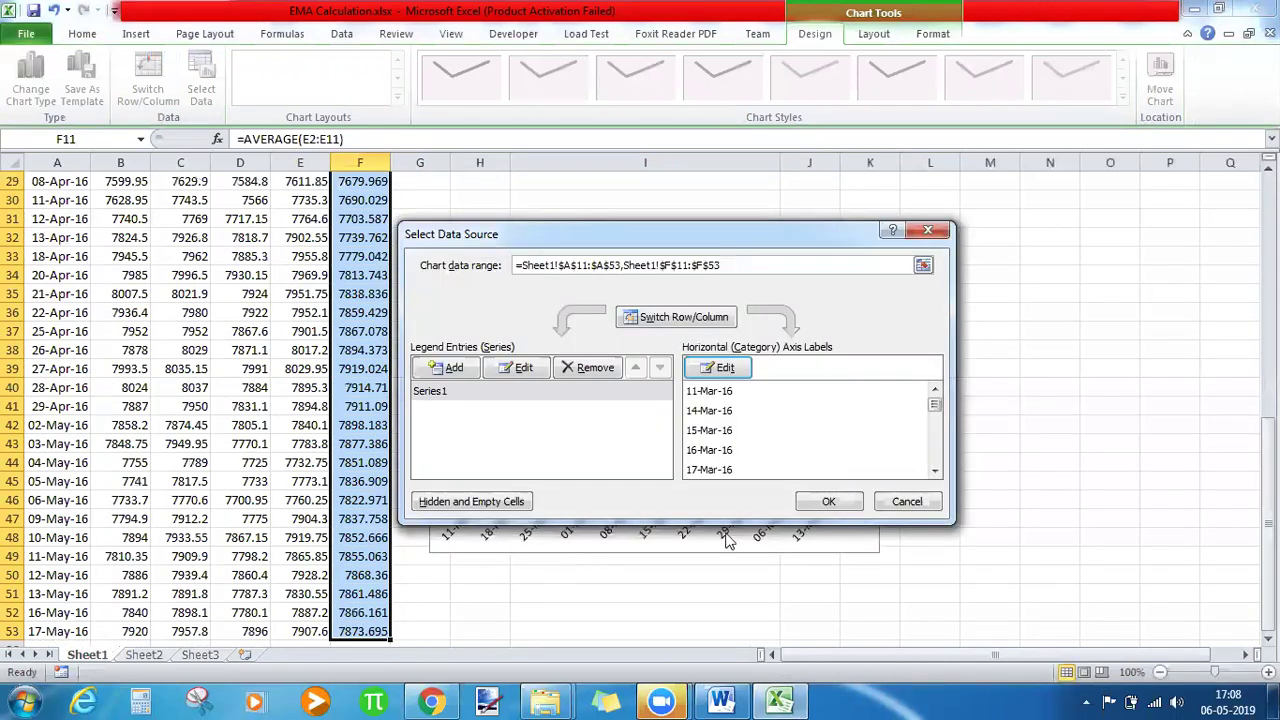
click(824, 500)
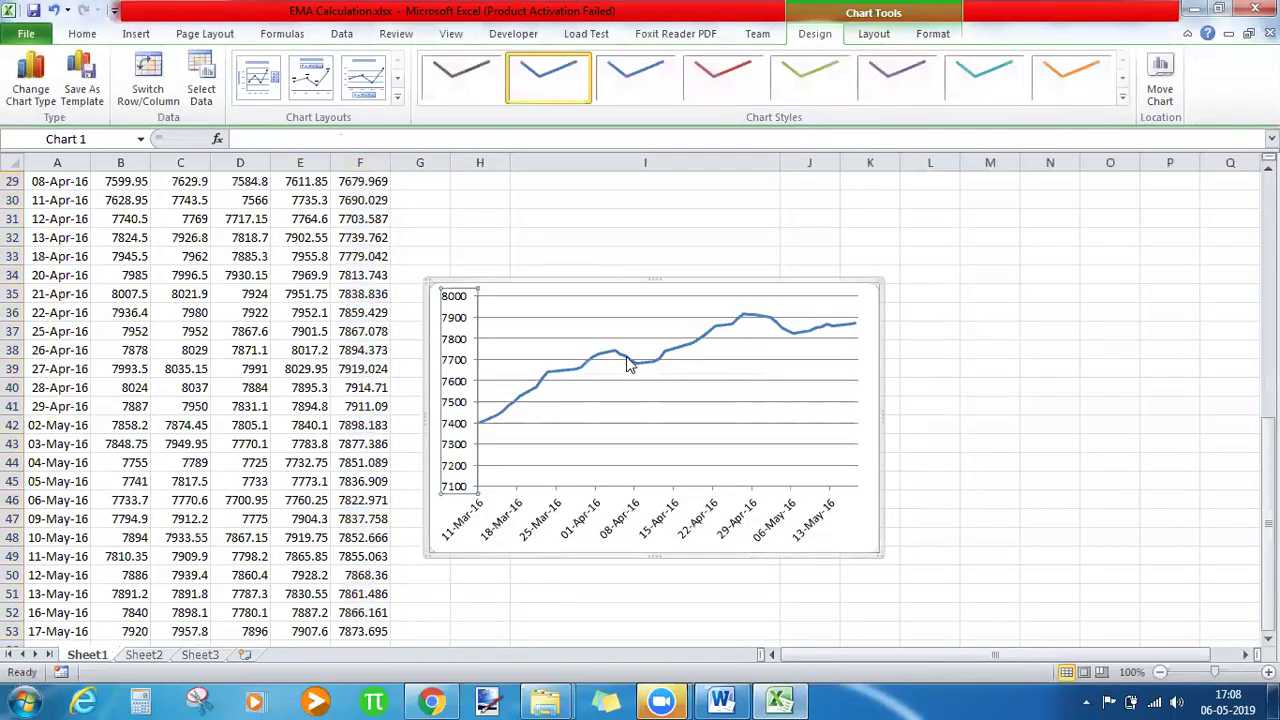
click(1161, 348)
drag(1268, 485, 1268, 352)
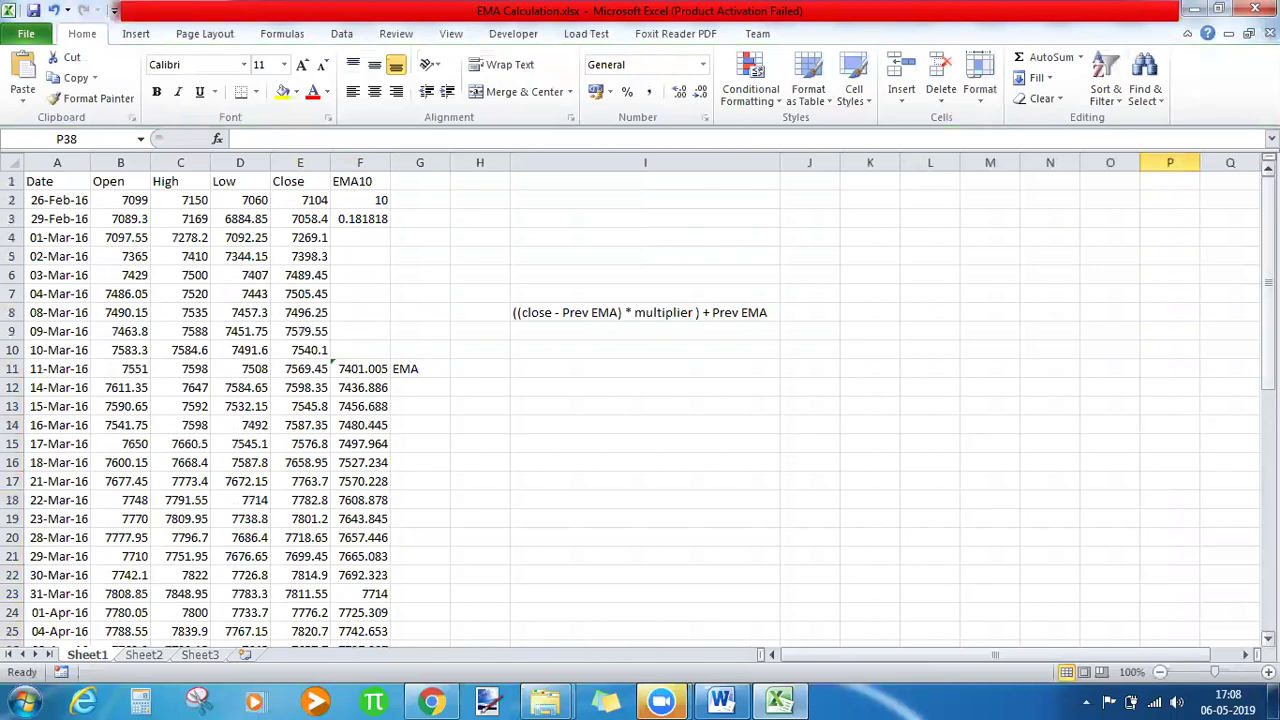
click(720, 700)
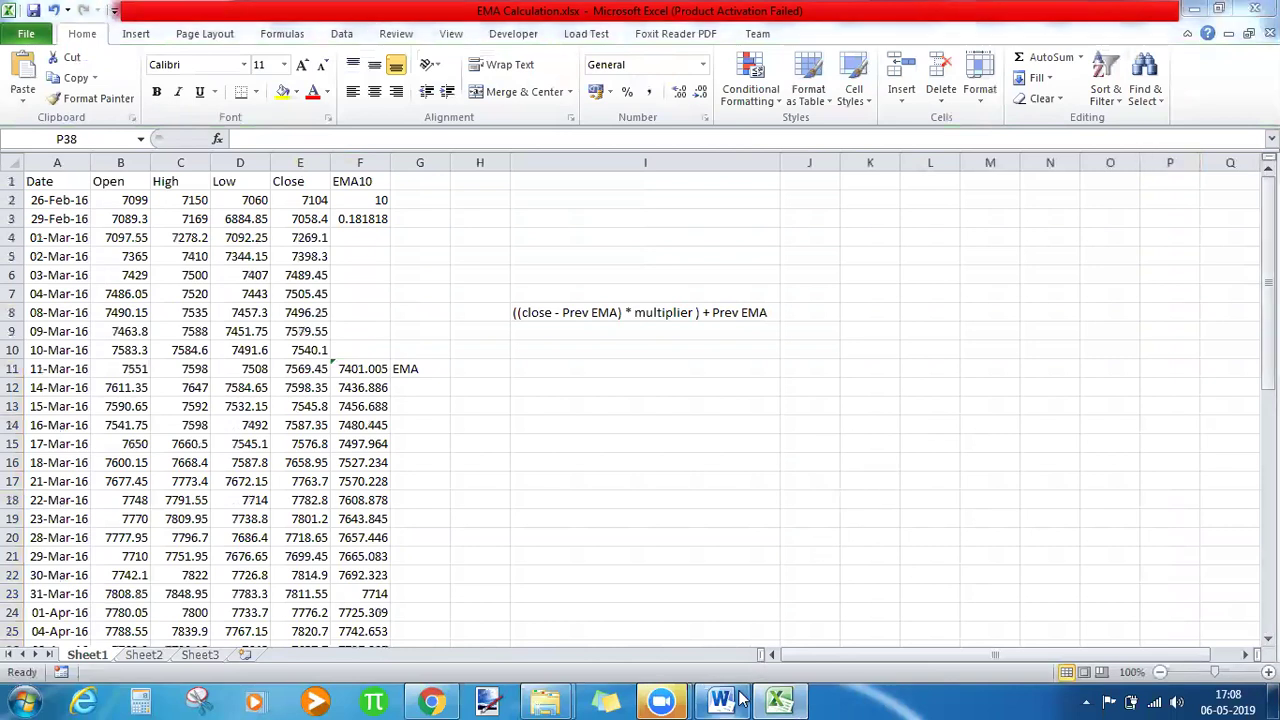
drag(762, 376, 309, 374)
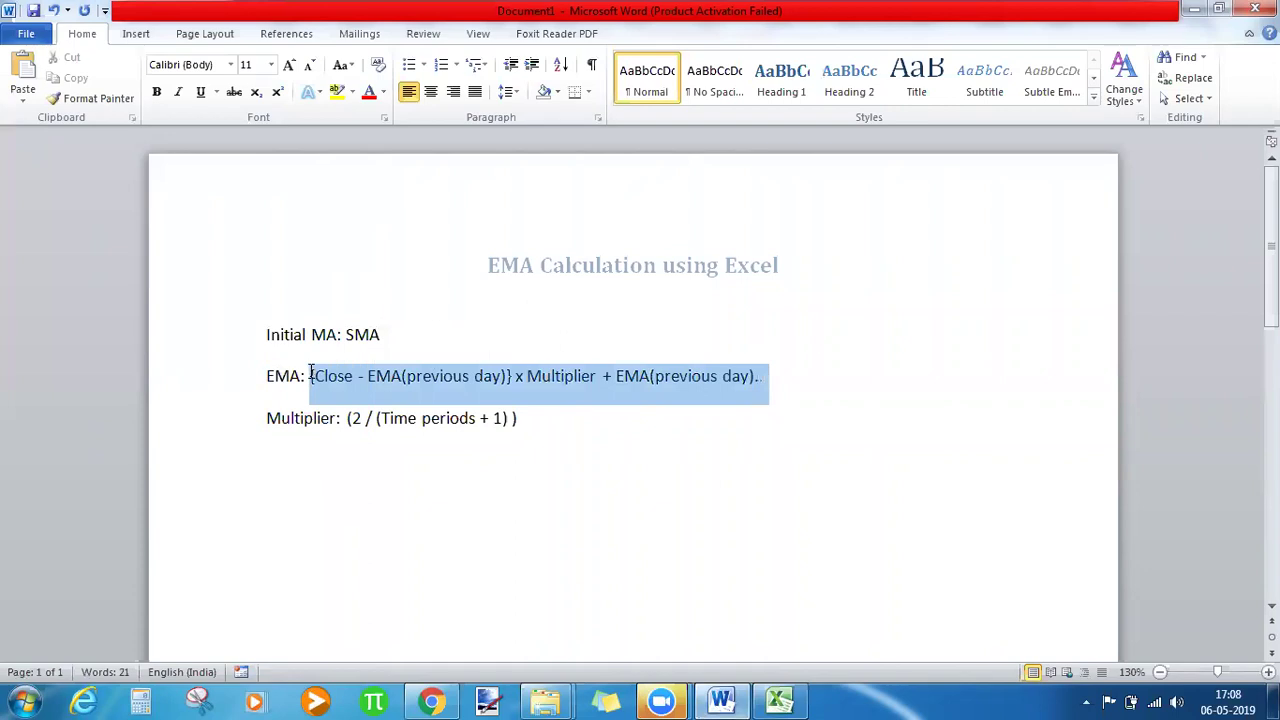
click(376, 380)
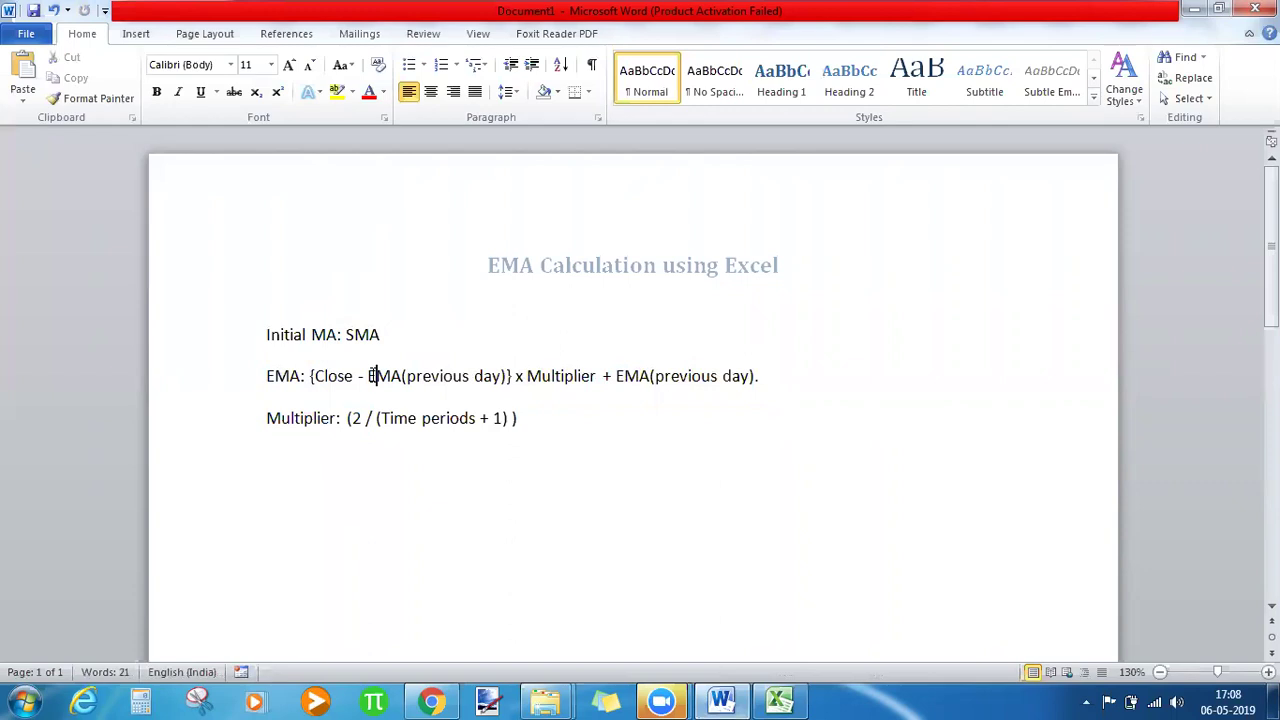
click(367, 376)
drag(367, 376, 505, 388)
click(505, 388)
click(780, 701)
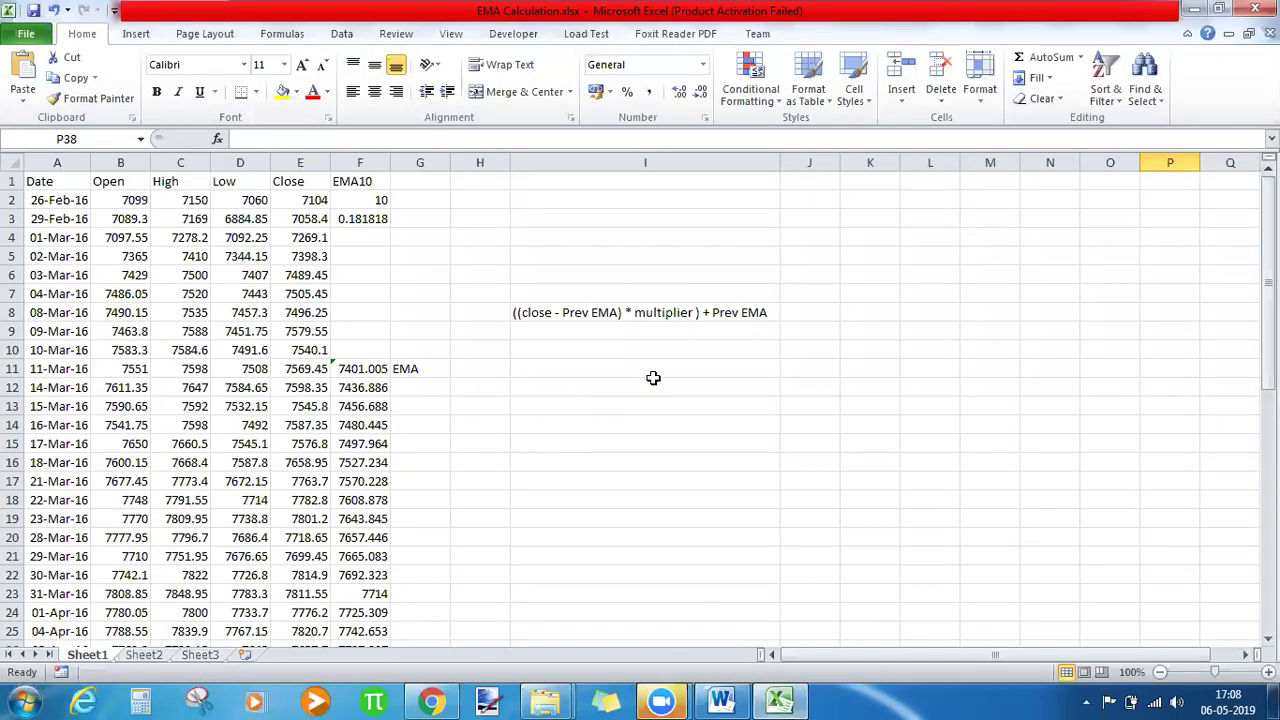